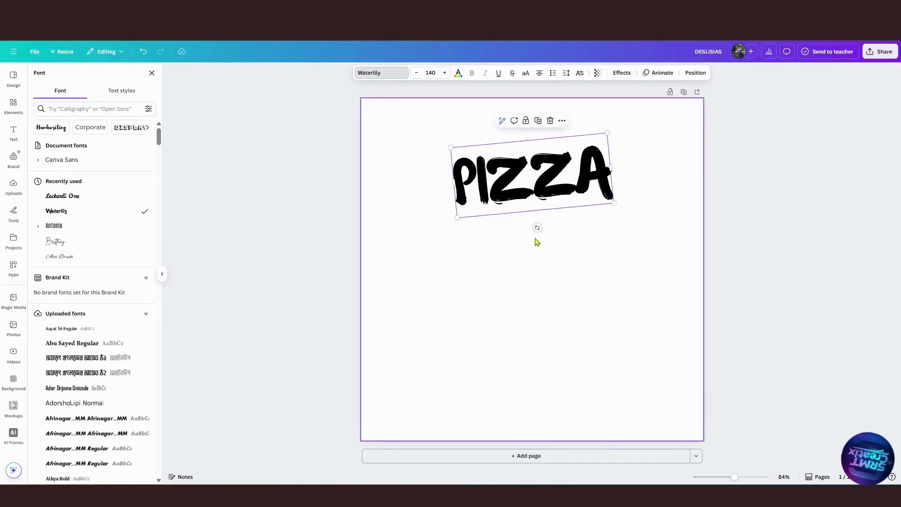
Step: Level and lift the PIZZA title, then add a default subheading text box below it
{"action": "left_click_drag", "start_coordinate": [526, 190], "coordinate": [522, 182]}
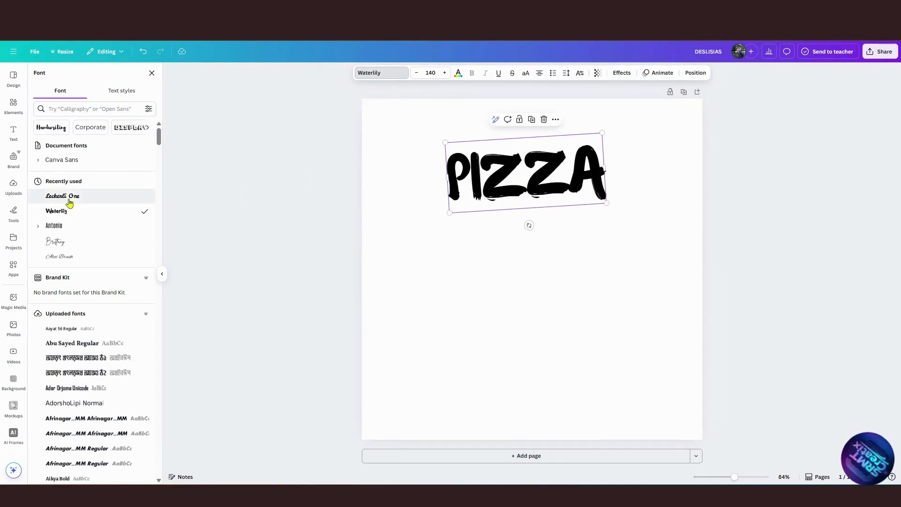
{"action": "left_click", "coordinate": [13, 132]}
{"action": "left_click", "coordinate": [69, 183]}
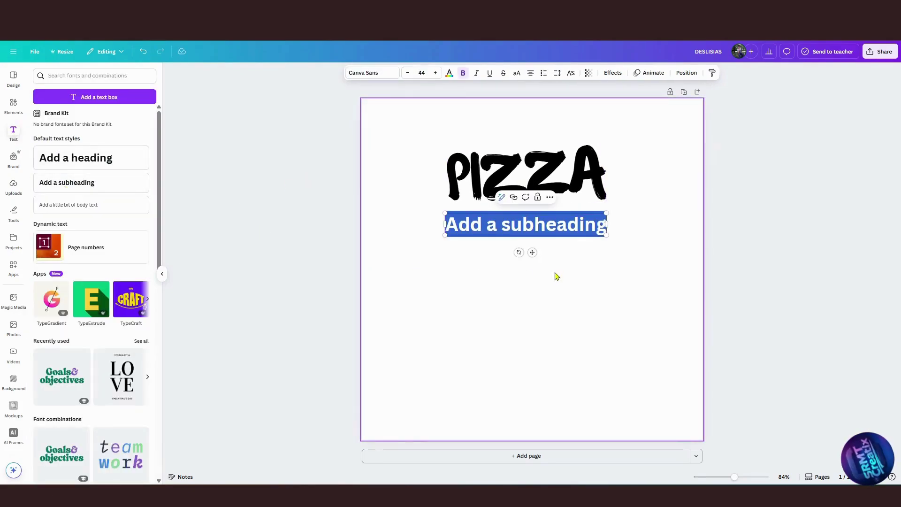
Step: Type DELICIOUS into the subheading and set its font to Leckerli One
{"action": "type", "text": "dE"}
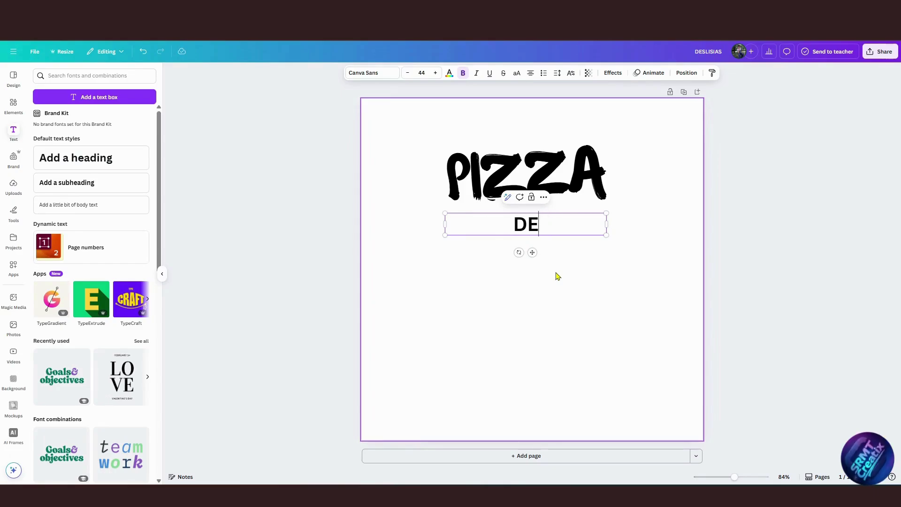
{"action": "type", "text": "LICIOUS"}
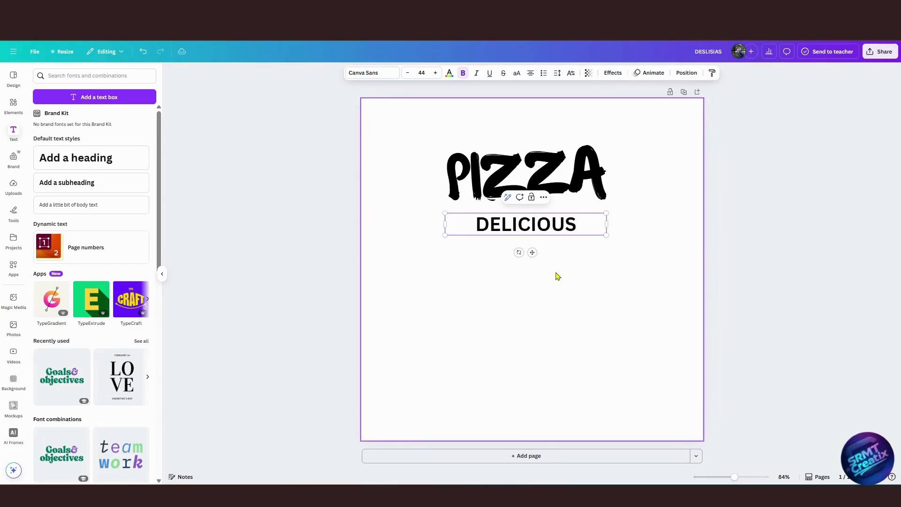
{"action": "left_click", "coordinate": [372, 73]}
{"action": "left_click", "coordinate": [86, 212]}
Step: Retype the word as 'Delicious' and move it, tilted, above the PIZZA title
{"action": "double_click", "coordinate": [498, 225]}
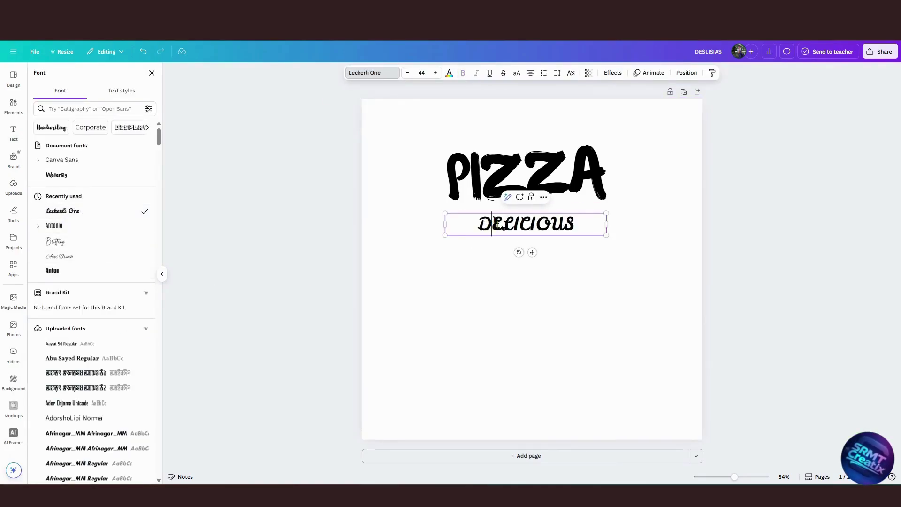
{"action": "left_click_drag", "start_coordinate": [492, 225], "coordinate": [627, 255]}
{"action": "type", "text": "EL"}
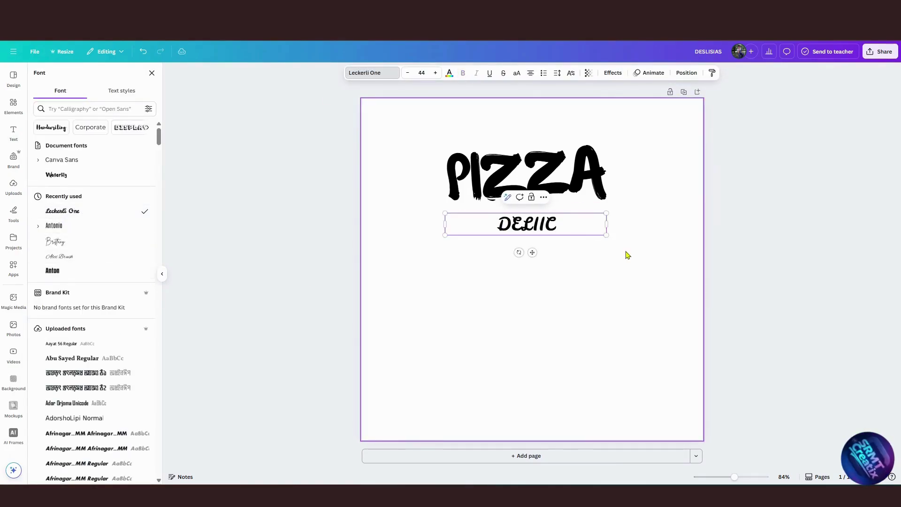
{"action": "type", "text": "ICIOU"}
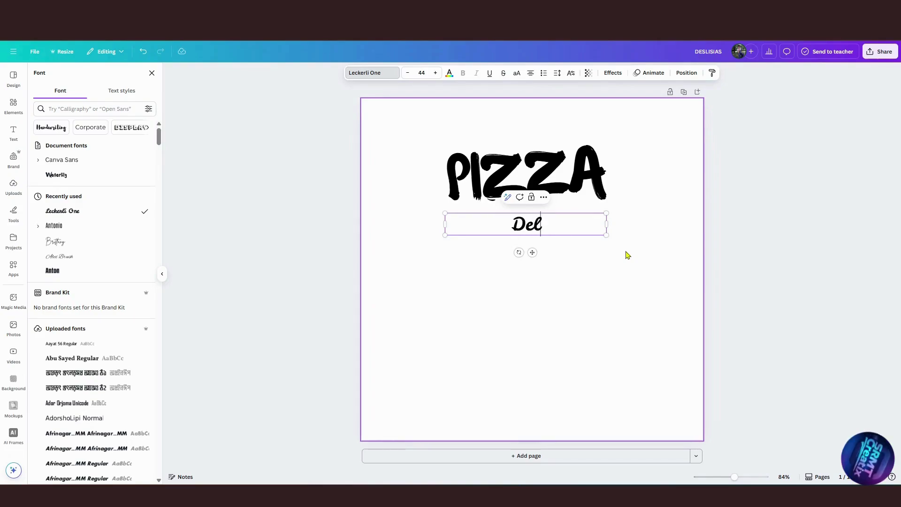
{"action": "left_click_drag", "start_coordinate": [525, 224], "coordinate": [512, 168]}
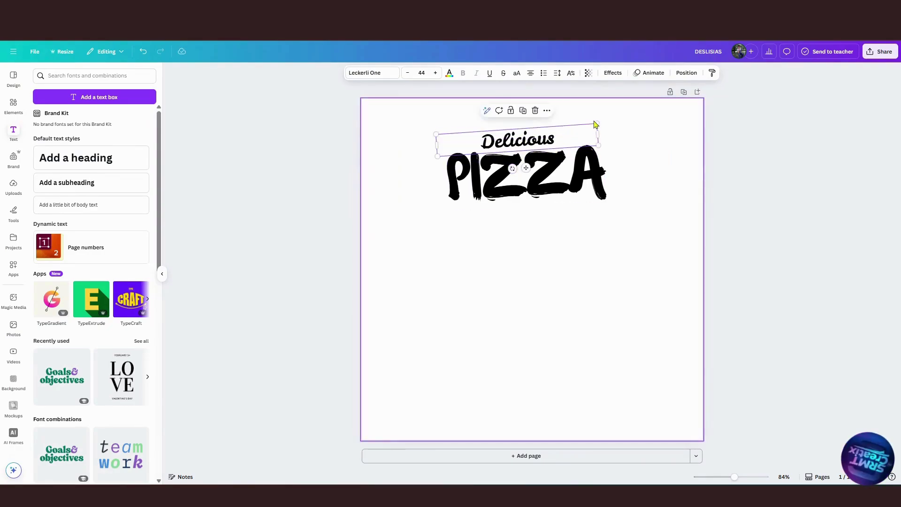
Step: Duplicate the Delicious text below PIZZA and type the tagline 'Gest Pizza in your towon'
{"action": "left_click_drag", "start_coordinate": [597, 122], "coordinate": [594, 125]}
{"action": "key", "text": "ctrl+d"}
{"action": "left_click_drag", "start_coordinate": [521, 140], "coordinate": [544, 210]}
{"action": "double_click", "coordinate": [545, 209]}
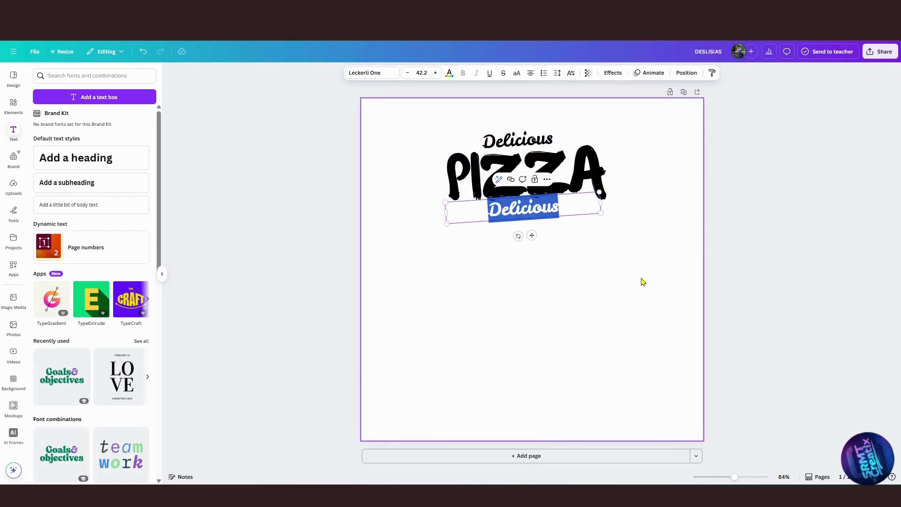
{"action": "type", "text": "G"}
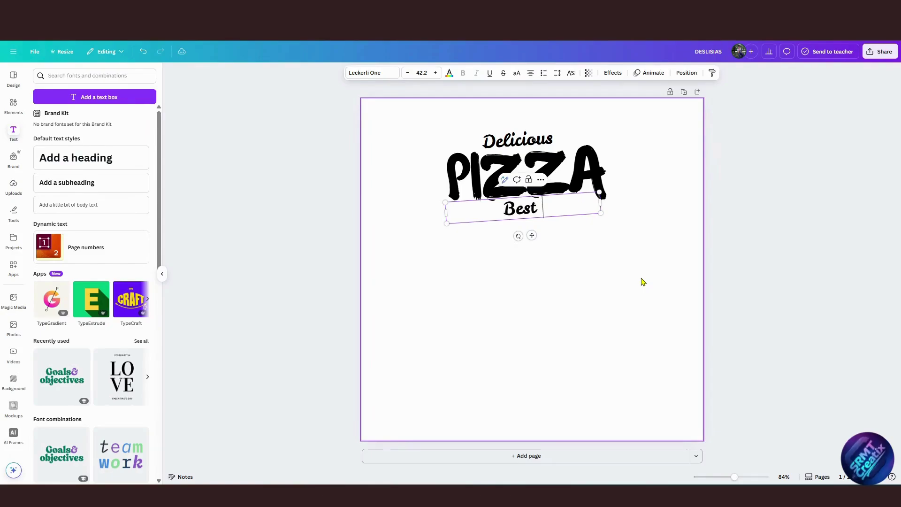
{"action": "type", "text": "est Pizza in your tow"}
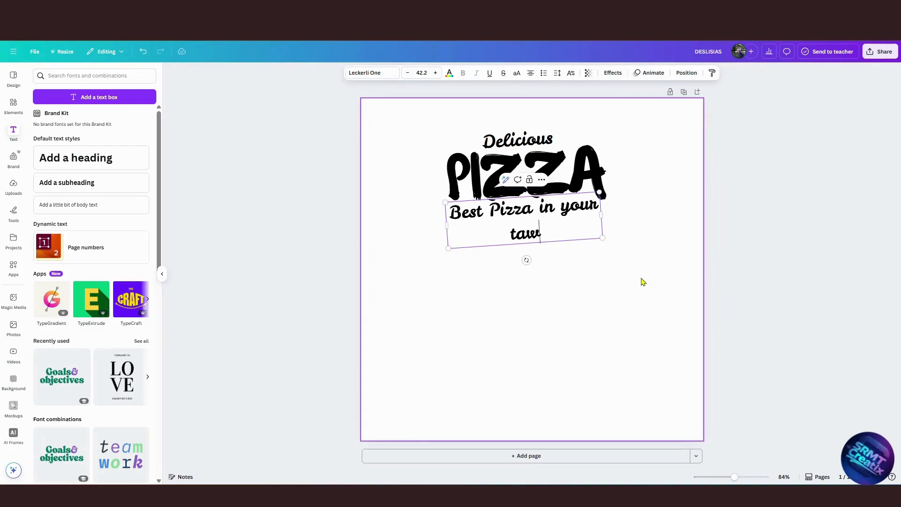
{"action": "type", "text": "on"}
Step: Correct the tagline's misspelt last word using a spelling suggestion
{"action": "left_click", "coordinate": [643, 281]}
{"action": "left_click", "coordinate": [523, 244]}
{"action": "left_click", "coordinate": [523, 240]}
{"action": "mouse_move", "coordinate": [550, 233]}
{"action": "left_mouse_down"}
{"action": "mouse_move", "coordinate": [525, 237]}
{"action": "mouse_move", "coordinate": [544, 235]}
{"action": "left_mouse_up"}
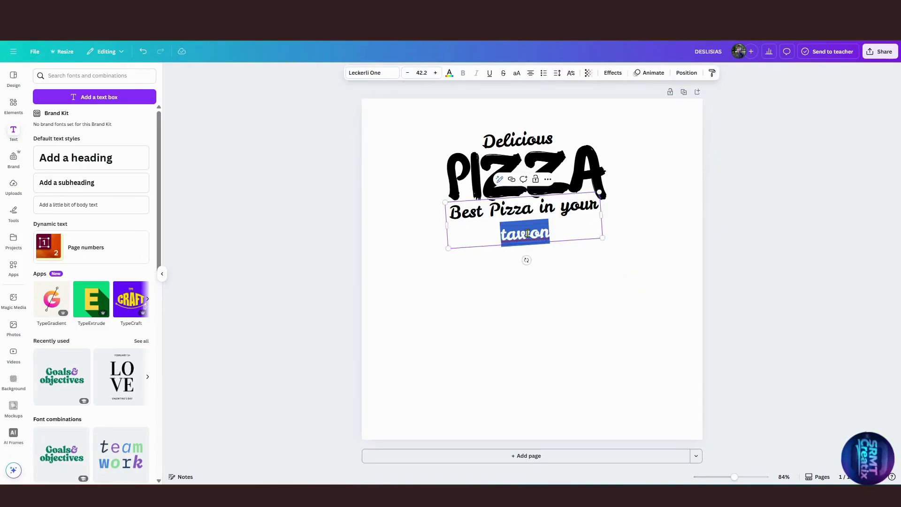
{"action": "right_click", "coordinate": [527, 233]}
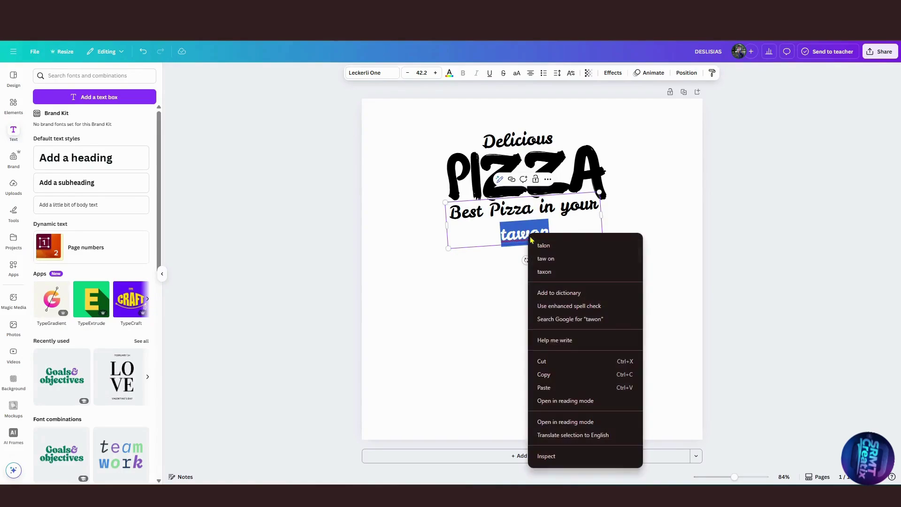
{"action": "left_click", "coordinate": [565, 260]}
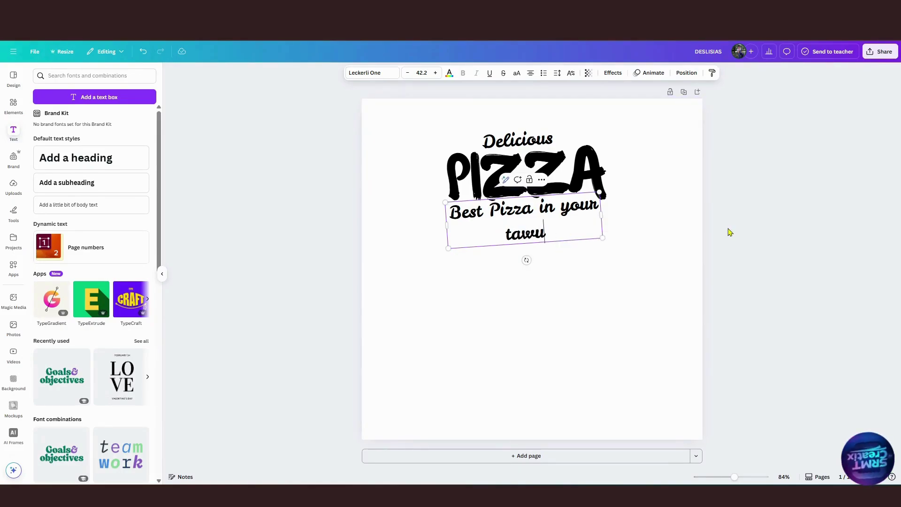
{"action": "key", "text": "Escape"}
Step: Fit the tagline on one smaller line with letter spacing -21, line spacing 1.57, then open Elements search
{"action": "left_click_drag", "start_coordinate": [601, 214], "coordinate": [577, 213]}
{"action": "left_click", "coordinate": [601, 73]}
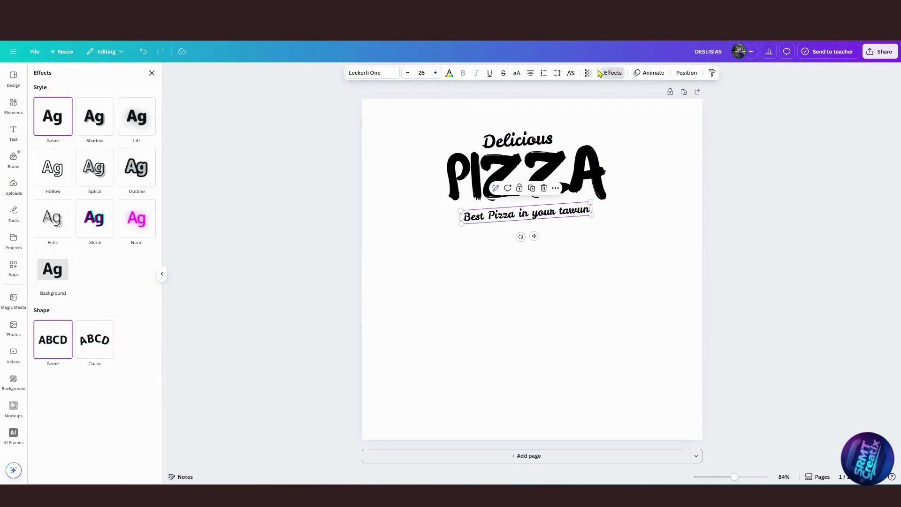
{"action": "left_click", "coordinate": [564, 75]}
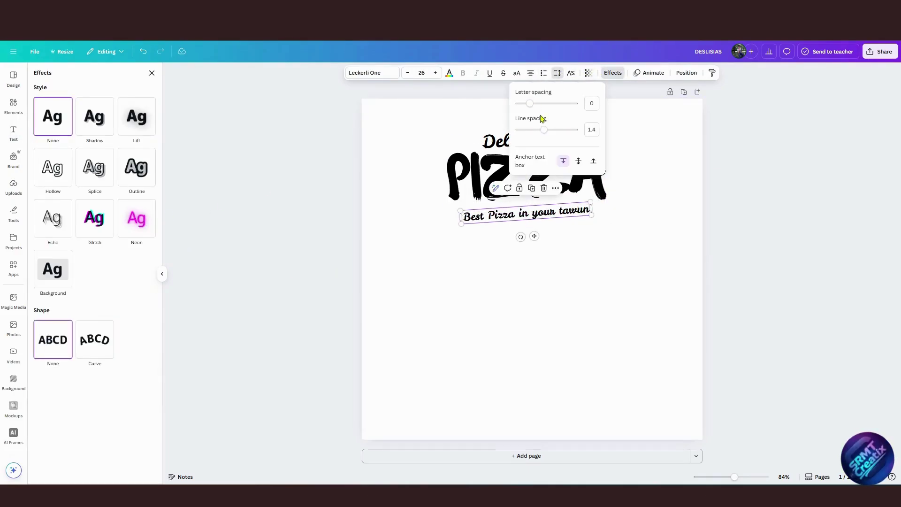
{"action": "left_click_drag", "start_coordinate": [529, 103], "coordinate": [529, 107]}
{"action": "left_click", "coordinate": [567, 248]}
{"action": "left_click_drag", "start_coordinate": [559, 212], "coordinate": [558, 213]}
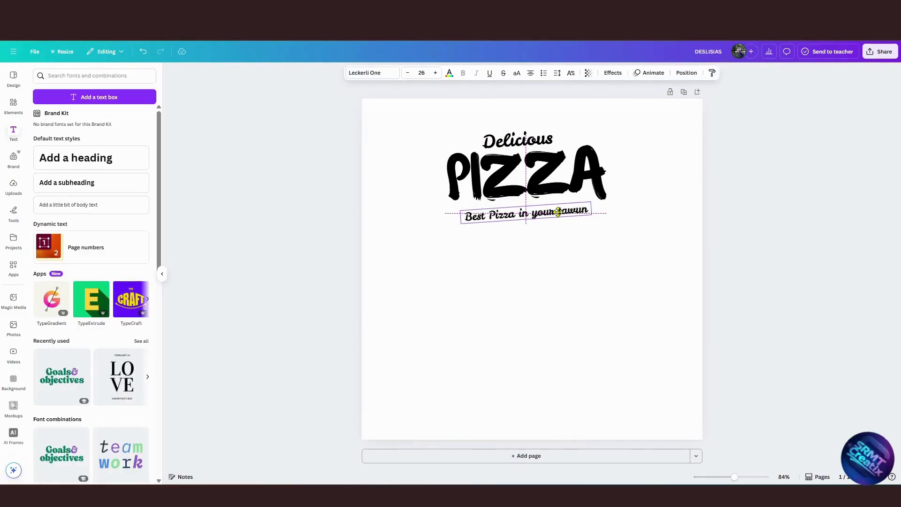
{"action": "left_click", "coordinate": [13, 105]}
{"action": "left_click", "coordinate": [96, 82]}
Step: Search Elements for 'Water Splash Element' and add the drops graphic right of the tagline
{"action": "type", "text": "Water Splash Element"}
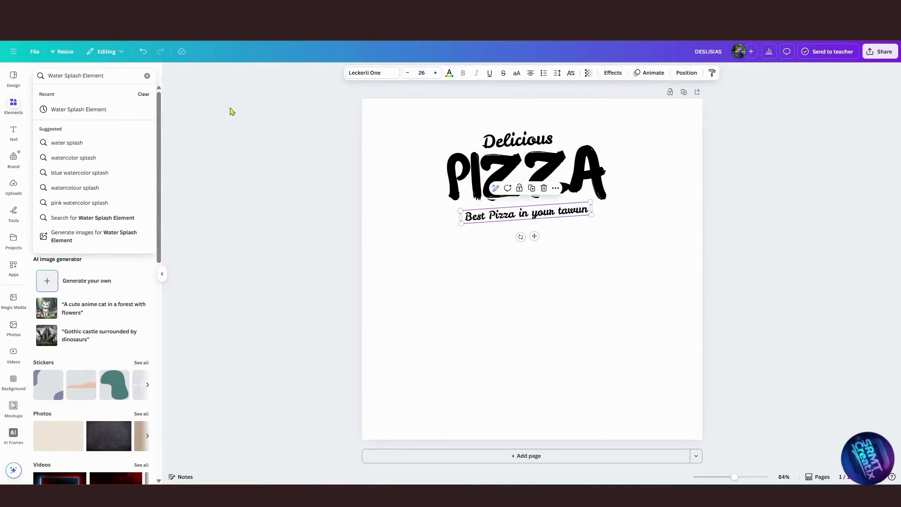
{"action": "key", "text": "Return"}
{"action": "left_click", "coordinate": [63, 96]}
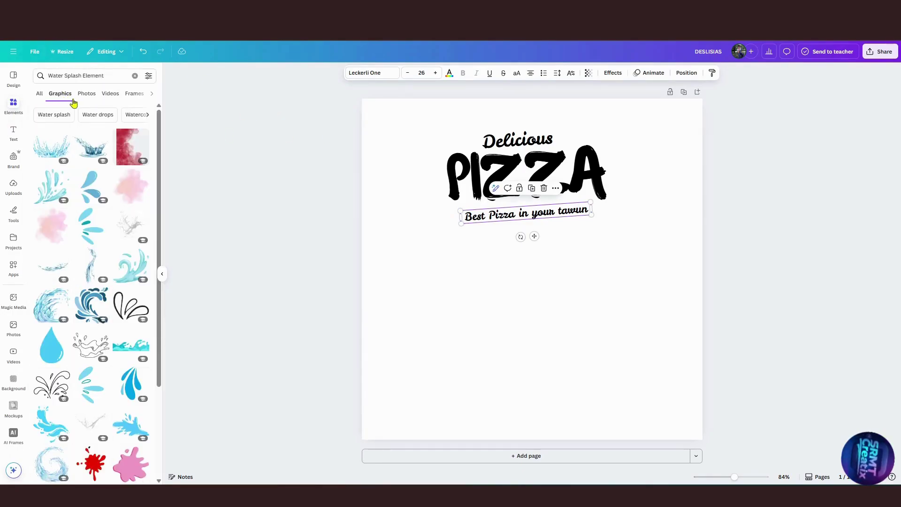
{"action": "left_click", "coordinate": [78, 237]}
{"action": "left_click_drag", "start_coordinate": [533, 273], "coordinate": [593, 297]}
{"action": "left_click_drag", "start_coordinate": [593, 380], "coordinate": [604, 381]}
Step: Recolour both drop colours black, shrink the graphic and place it at the tagline's end
{"action": "left_click", "coordinate": [455, 73]}
{"action": "left_click", "coordinate": [64, 130]}
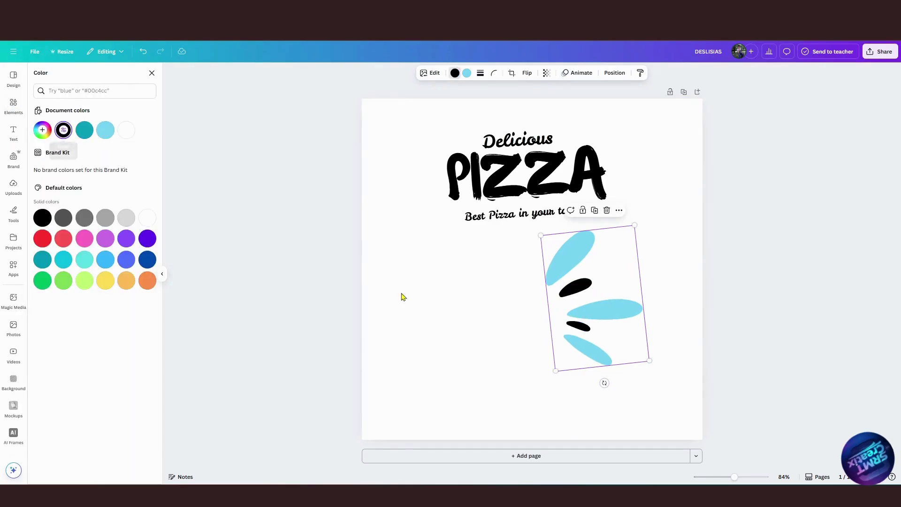
{"action": "left_click", "coordinate": [61, 129]}
{"action": "left_click_drag", "start_coordinate": [604, 302], "coordinate": [605, 263]}
{"action": "left_click_drag", "start_coordinate": [654, 332], "coordinate": [456, 245]}
Step: Duplicate the drops and flip the copy horizontally for the tagline's left side
{"action": "key", "text": "ctrl+d"}
{"action": "left_click", "coordinate": [527, 73]}
{"action": "left_click", "coordinate": [527, 91]}
{"action": "left_click", "coordinate": [529, 252]}
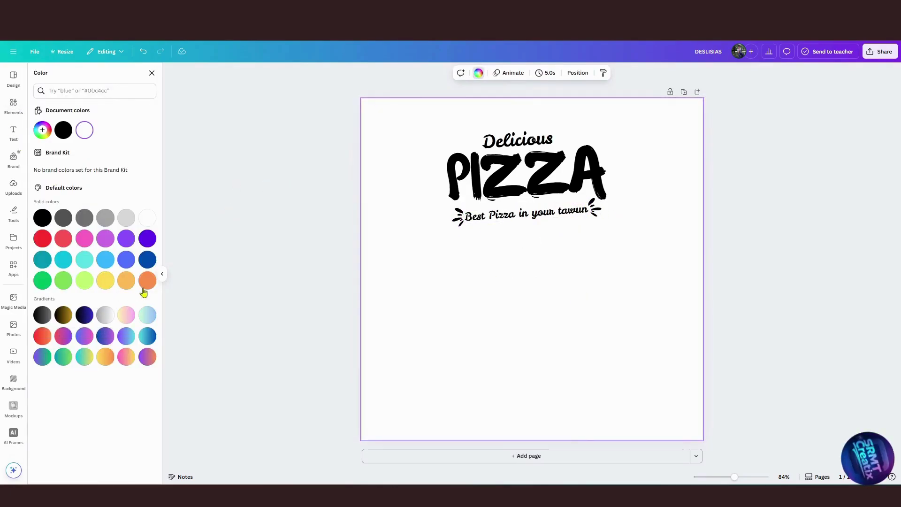
Step: Set the page background colour to orange
{"action": "left_click", "coordinate": [105, 258]}
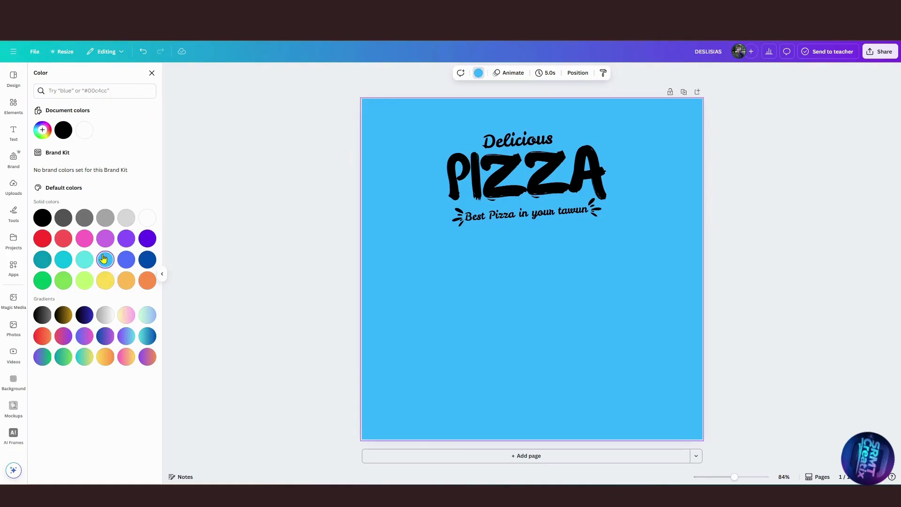
{"action": "left_click", "coordinate": [106, 283]}
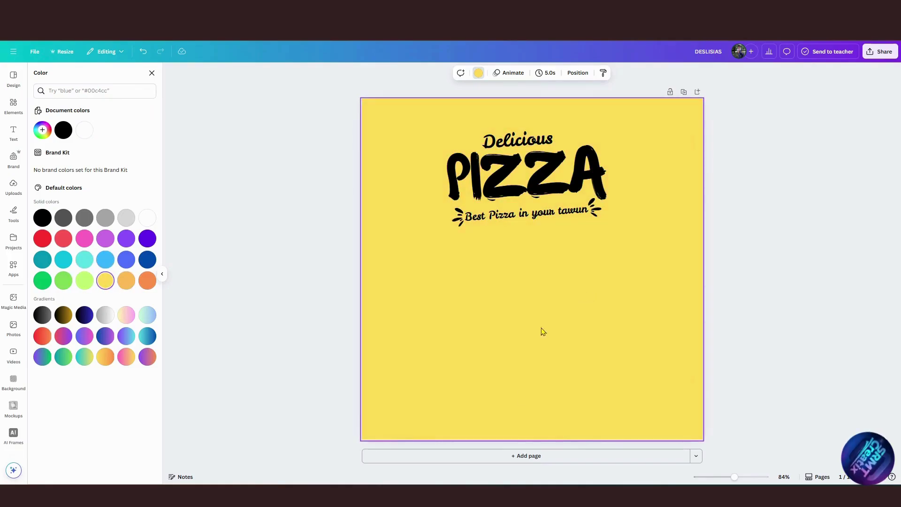
{"action": "left_click", "coordinate": [147, 281]}
Step: Search Elements for 'table', then search 'Empty wood table' under Photos
{"action": "left_click", "coordinate": [13, 104]}
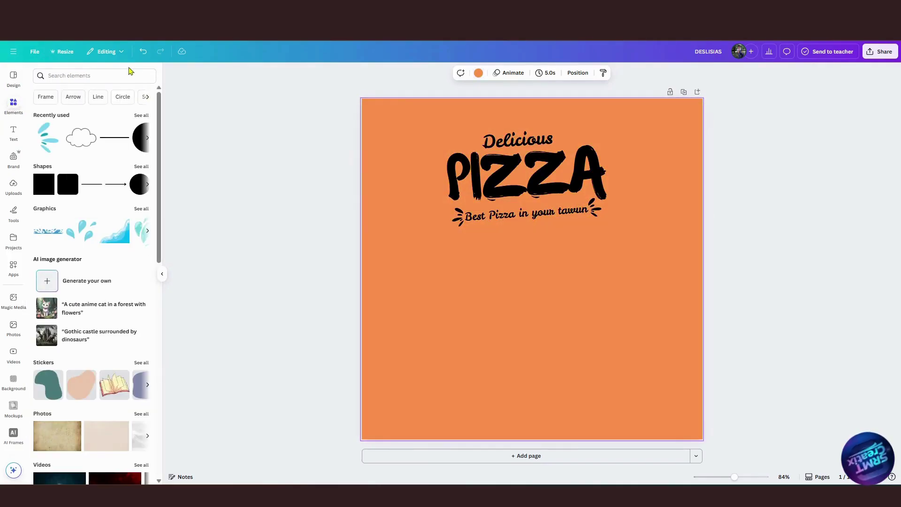
{"action": "type", "text": "table"}
{"action": "key", "text": "Return"}
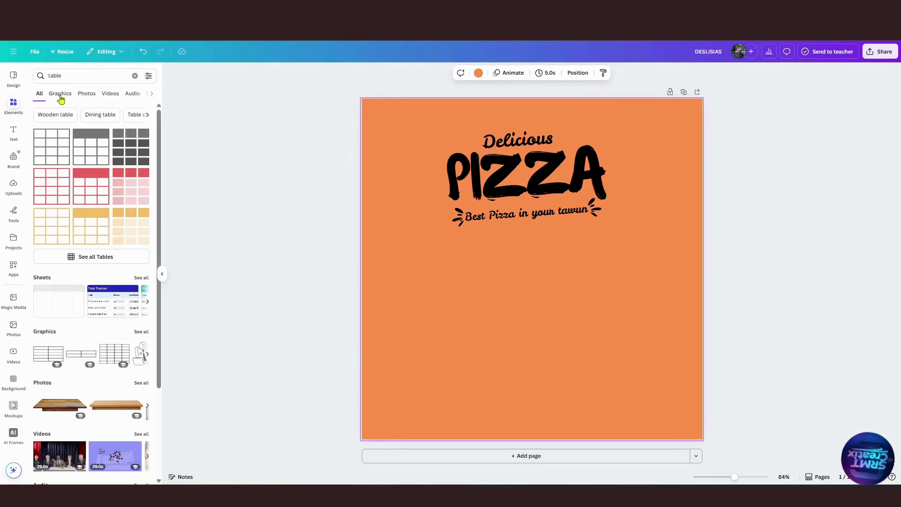
{"action": "left_click", "coordinate": [58, 94]}
{"action": "left_click", "coordinate": [102, 254]}
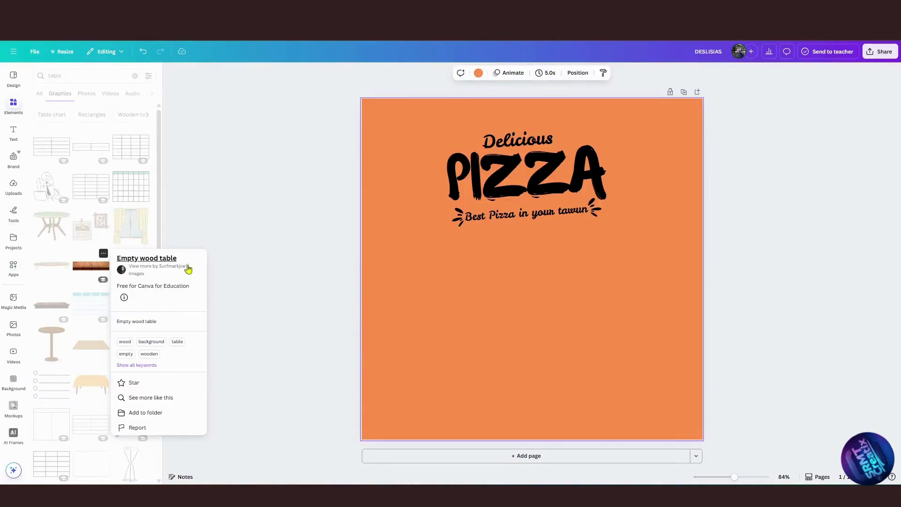
{"action": "left_click_drag", "start_coordinate": [177, 259], "coordinate": [119, 256]}
{"action": "key", "text": "ctrl+c"}
{"action": "left_click", "coordinate": [135, 75]}
{"action": "key", "text": "ctrl+v"}
{"action": "key", "text": "Return"}
{"action": "left_click", "coordinate": [58, 93]}
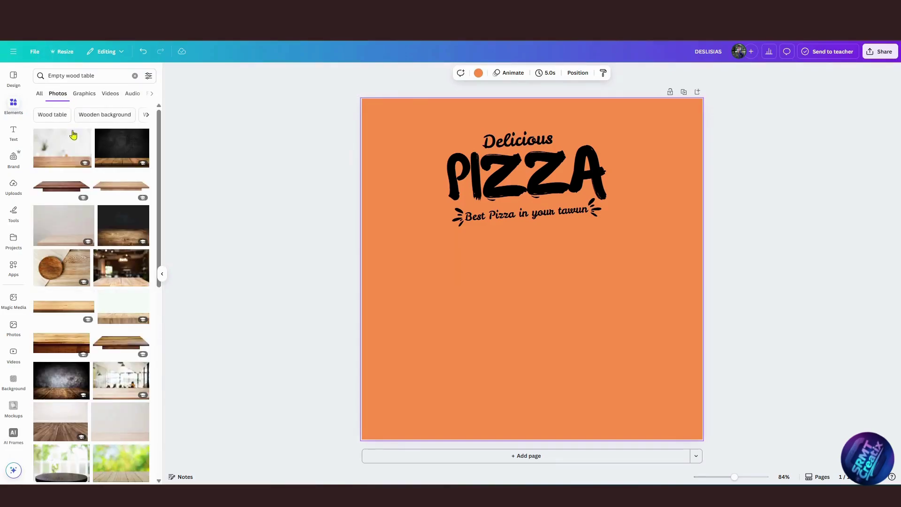
Step: Add a wood table photo and stretch it full width across the page bottom
{"action": "left_click", "coordinate": [61, 343]}
{"action": "left_click_drag", "start_coordinate": [586, 244], "coordinate": [553, 311]}
{"action": "left_click_drag", "start_coordinate": [634, 382], "coordinate": [702, 409]}
{"action": "left_click_drag", "start_coordinate": [589, 354], "coordinate": [592, 381]}
{"action": "key", "text": "Escape"}
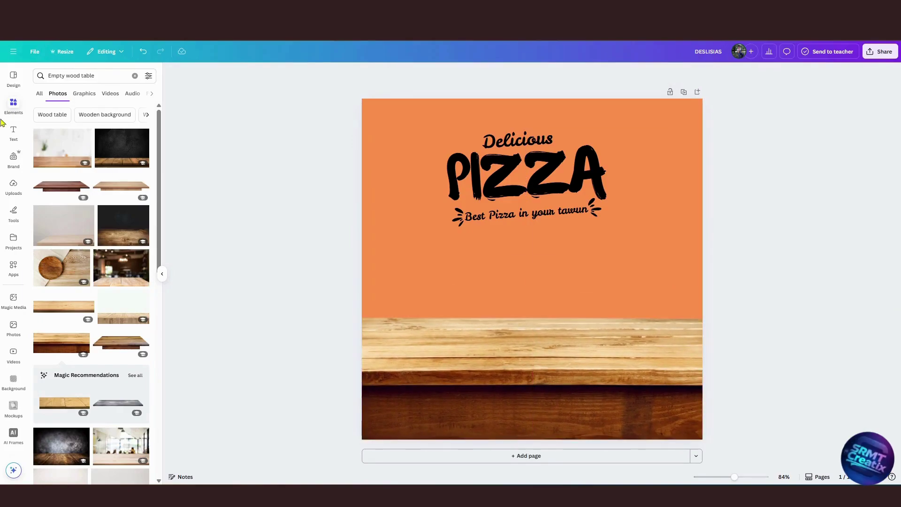
{"action": "left_click", "coordinate": [135, 76]}
Step: Search Elements for pizza photos, briefly trying a Burger search along the way
{"action": "type", "text": "pizza"}
{"action": "key", "text": "Return"}
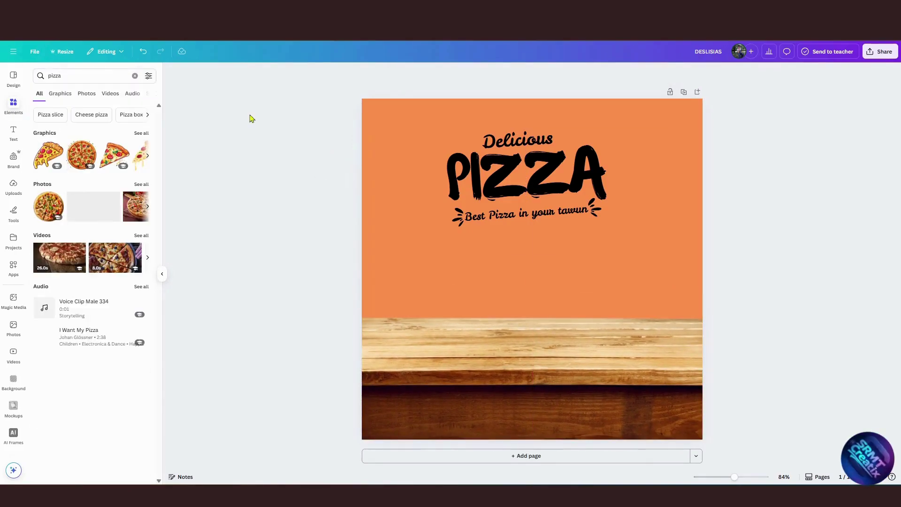
{"action": "left_click", "coordinate": [57, 94]}
{"action": "double_click", "coordinate": [54, 76]}
{"action": "type", "text": "Burger"}
{"action": "key", "text": "Return"}
{"action": "left_click", "coordinate": [86, 93]}
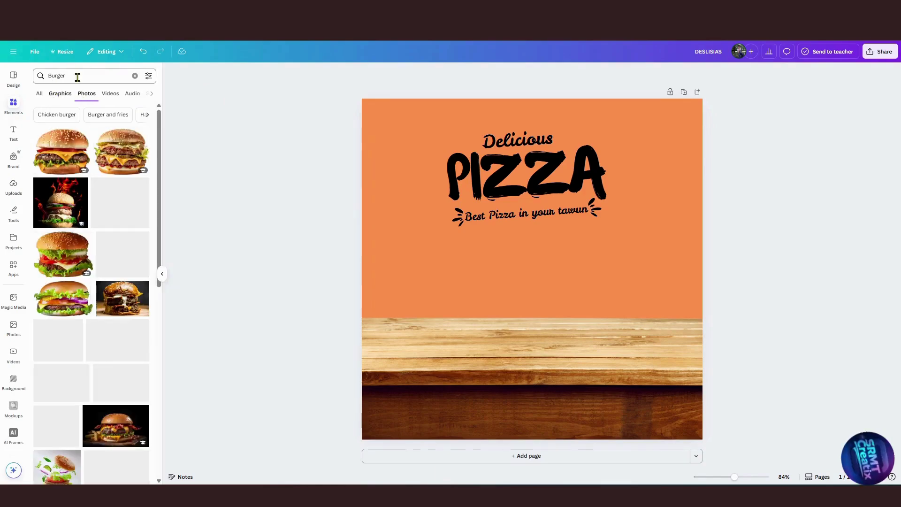
{"action": "left_click", "coordinate": [136, 76]}
{"action": "type", "text": "pizza"}
{"action": "key", "text": "Return"}
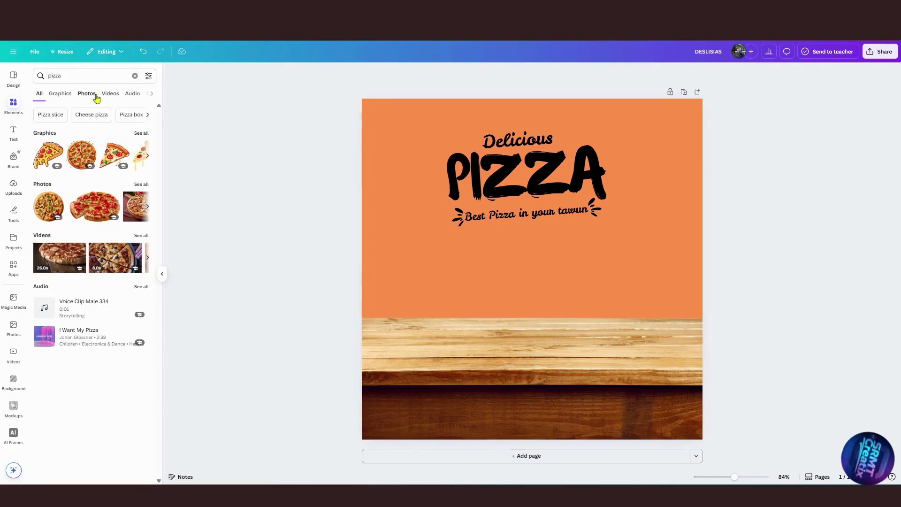
{"action": "left_click", "coordinate": [86, 93]}
Step: Add the pan pizza photo and shrink it to sit just above the wooden table
{"action": "left_click", "coordinate": [140, 220]}
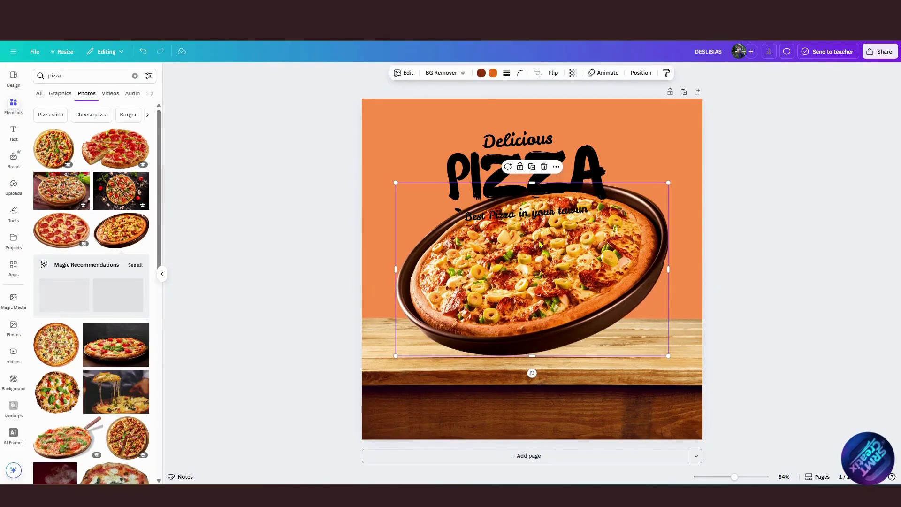
{"action": "left_click_drag", "start_coordinate": [680, 189], "coordinate": [618, 236]}
{"action": "left_click", "coordinate": [673, 189]}
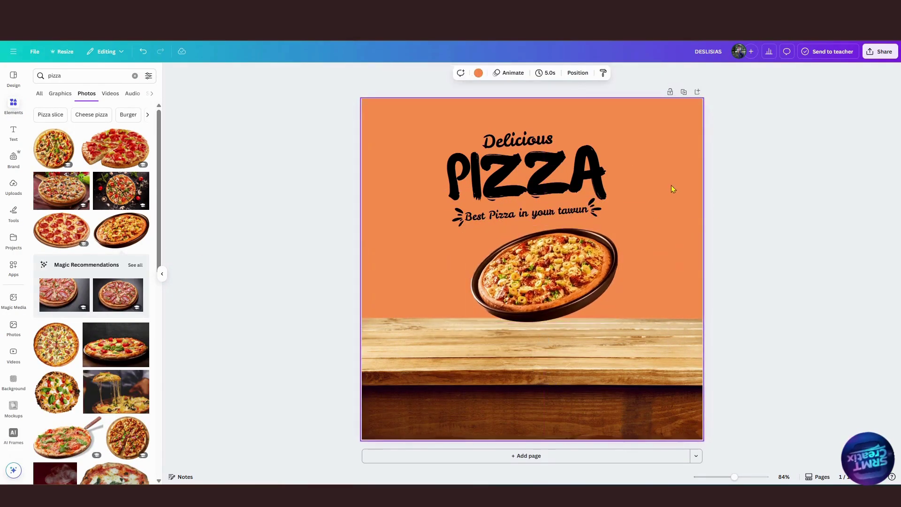
{"action": "left_click", "coordinate": [475, 72]}
Step: Make the background dark brown and turn the PIZZA title and tagline white
{"action": "left_click", "coordinate": [125, 231]}
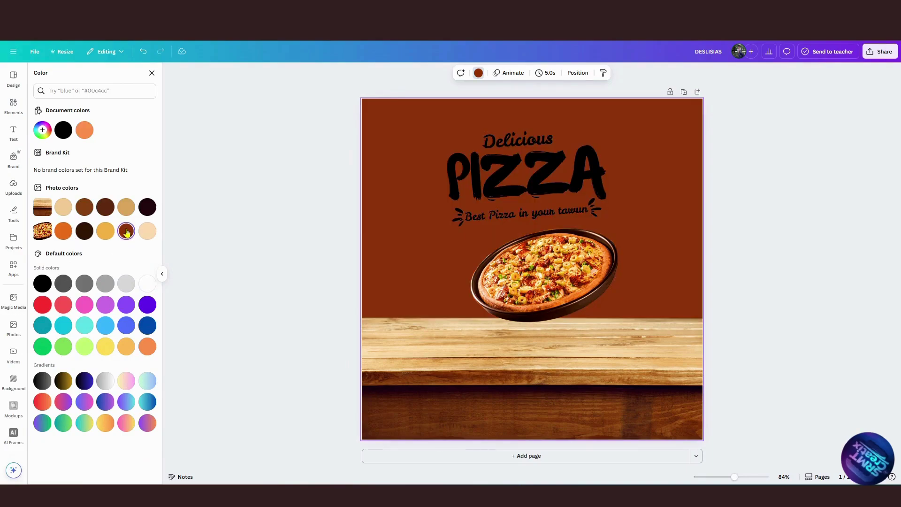
{"action": "left_click", "coordinate": [526, 173]}
{"action": "left_click", "coordinate": [449, 72]}
{"action": "left_click", "coordinate": [147, 283]}
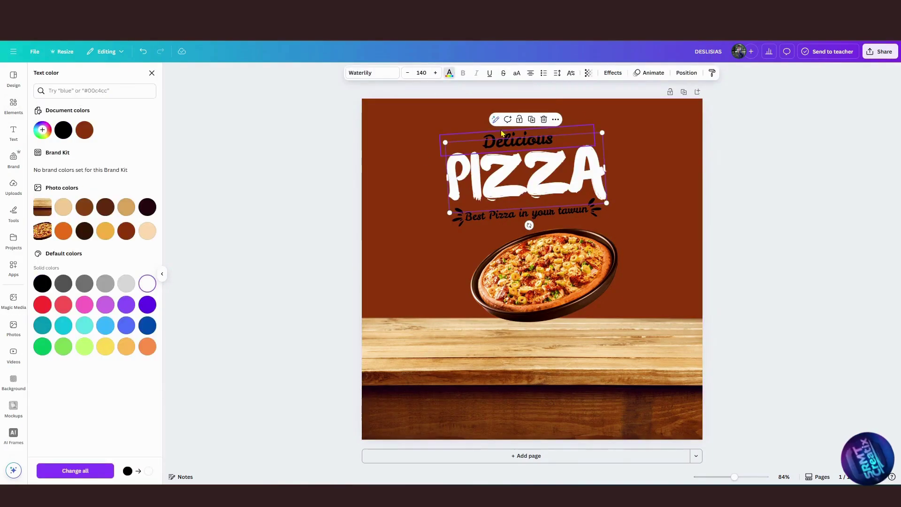
{"action": "left_click", "coordinate": [460, 220]}
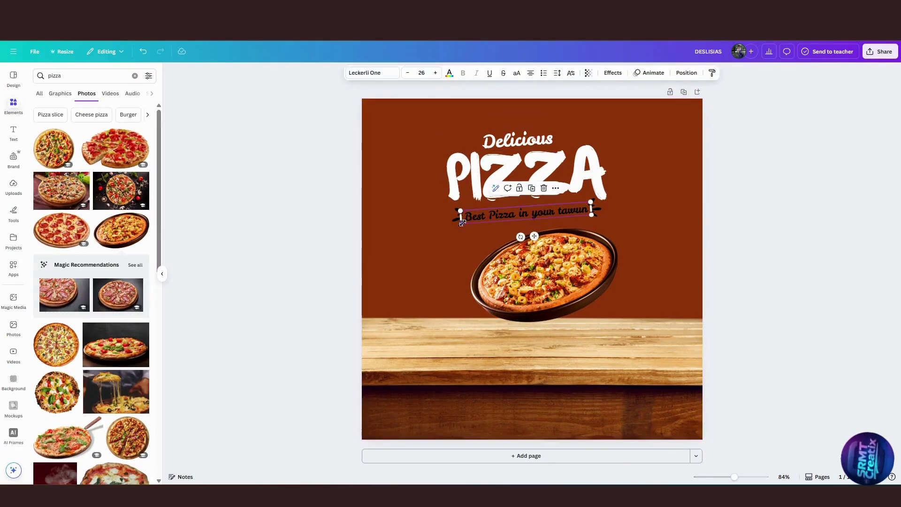
{"action": "left_click", "coordinate": [454, 78]}
{"action": "left_click", "coordinate": [147, 283]}
Step: Turn both flanking decorations fully white and enlarge the pizza photo
{"action": "left_click", "coordinate": [455, 217]}
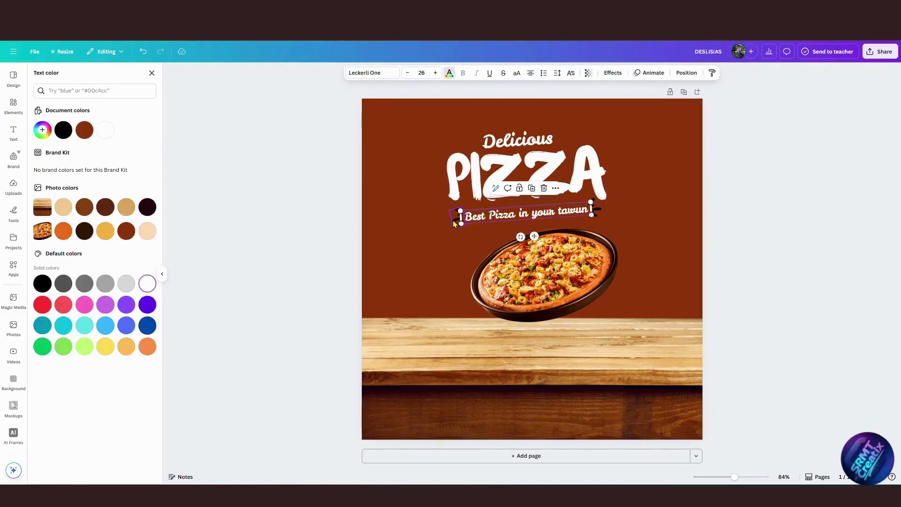
{"action": "left_click", "coordinate": [455, 73]}
{"action": "left_click", "coordinate": [147, 283]}
{"action": "left_click", "coordinate": [466, 73]}
{"action": "left_click", "coordinate": [147, 283]}
{"action": "left_click", "coordinate": [596, 210]}
{"action": "left_click", "coordinate": [147, 283]}
{"action": "left_click", "coordinate": [466, 73]}
{"action": "left_click", "coordinate": [146, 283]}
{"action": "left_click", "coordinate": [484, 287]}
{"action": "left_click_drag", "start_coordinate": [618, 224], "coordinate": [609, 248]}
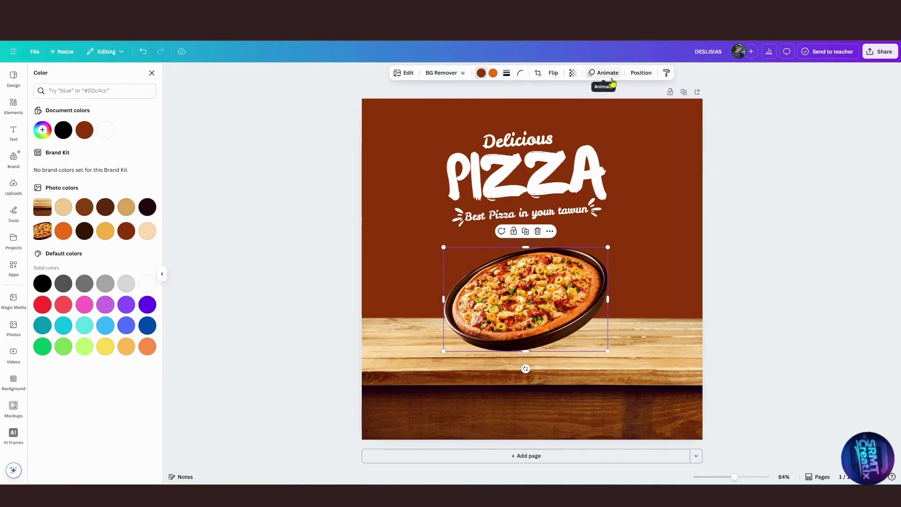
Step: Add a Drop shadow to the pizza photo and start adjusting its blur and angle
{"action": "left_click", "coordinate": [404, 72]}
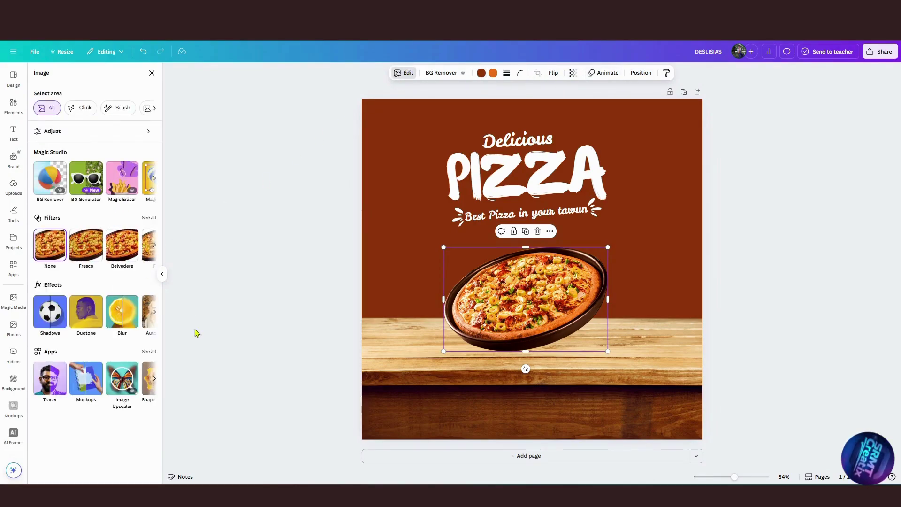
{"action": "left_click", "coordinate": [53, 313]}
{"action": "left_click", "coordinate": [96, 162]}
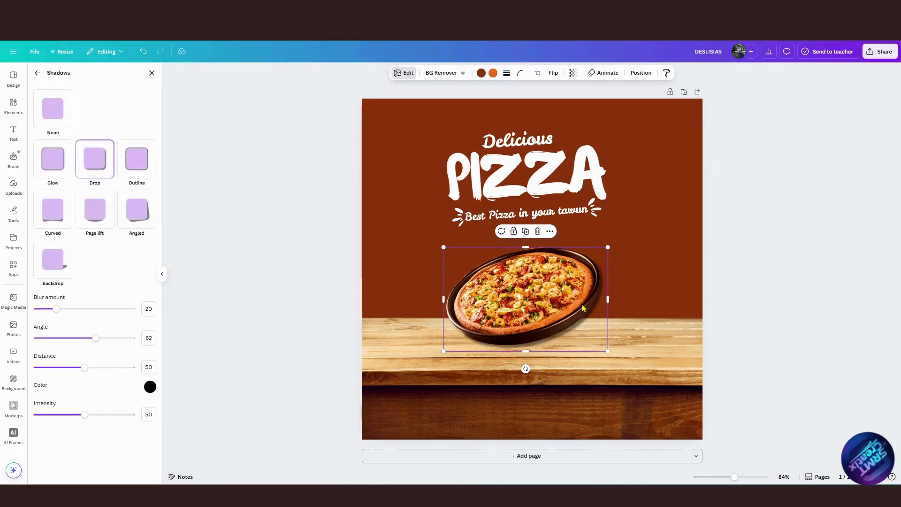
{"action": "left_click_drag", "start_coordinate": [56, 309], "coordinate": [76, 309]}
{"action": "left_click_drag", "start_coordinate": [95, 337], "coordinate": [99, 368]}
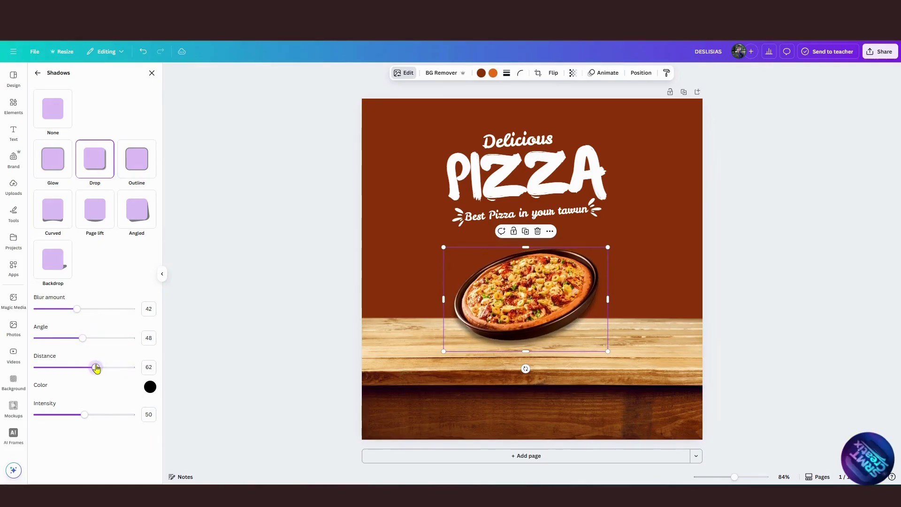
Step: Settle on a Drop shadow with blur 51, angle 63, distance 100, and enlarge the centred pizza
{"action": "left_click", "coordinate": [133, 219]}
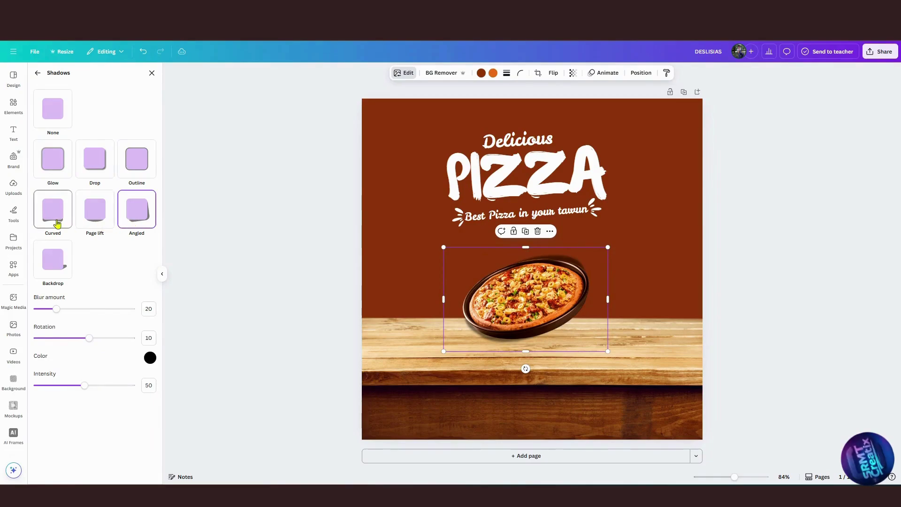
{"action": "mouse_move", "coordinate": [90, 340]}
{"action": "left_mouse_down"}
{"action": "mouse_move", "coordinate": [128, 344]}
{"action": "mouse_move", "coordinate": [89, 341]}
{"action": "left_mouse_up"}
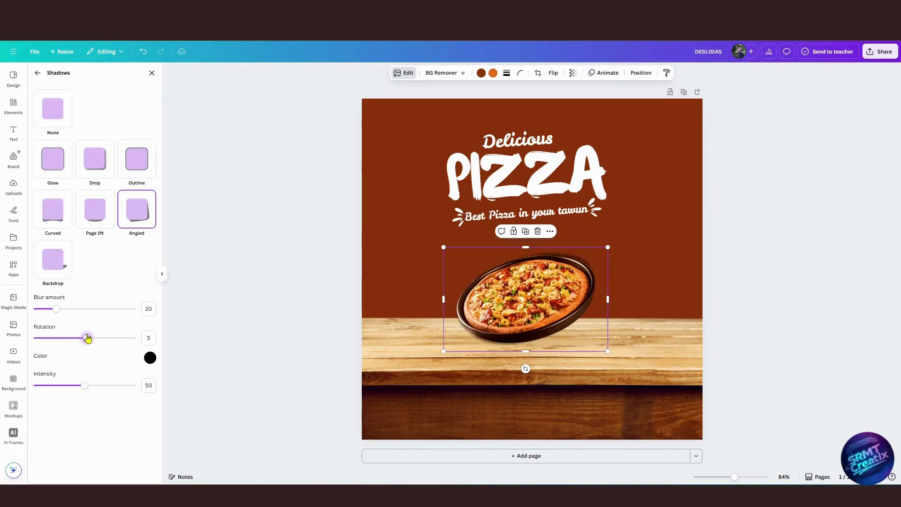
{"action": "left_click", "coordinate": [92, 169]}
{"action": "left_click_drag", "start_coordinate": [65, 311], "coordinate": [95, 308]}
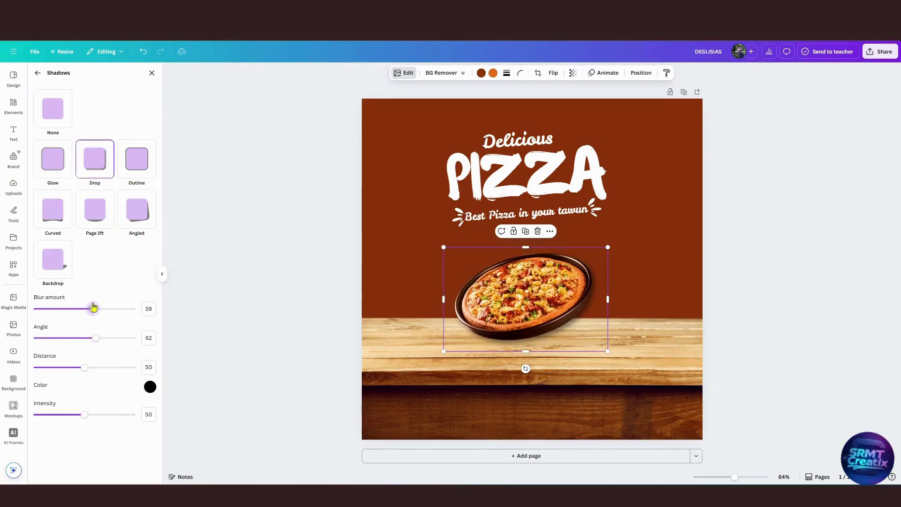
{"action": "left_click_drag", "start_coordinate": [95, 338], "coordinate": [132, 367]}
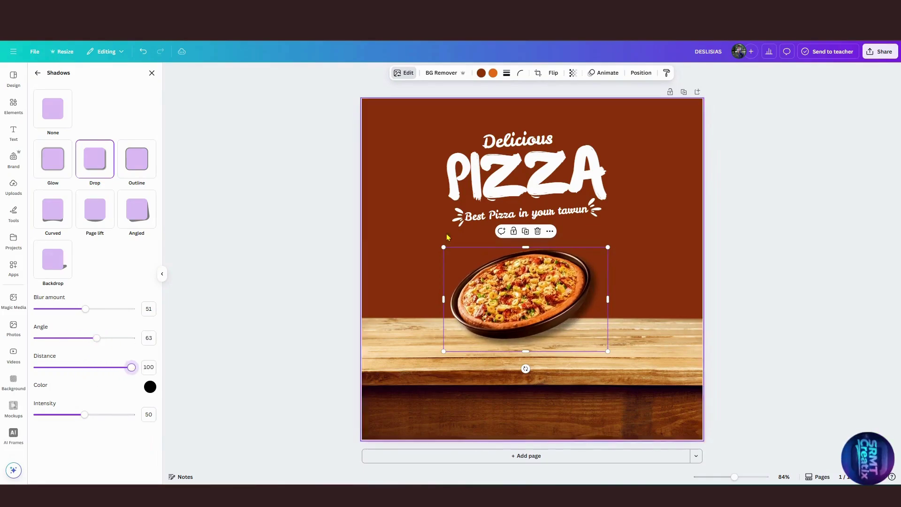
{"action": "left_click_drag", "start_coordinate": [609, 352], "coordinate": [650, 376]}
{"action": "left_click_drag", "start_coordinate": [562, 308], "coordinate": [538, 298]}
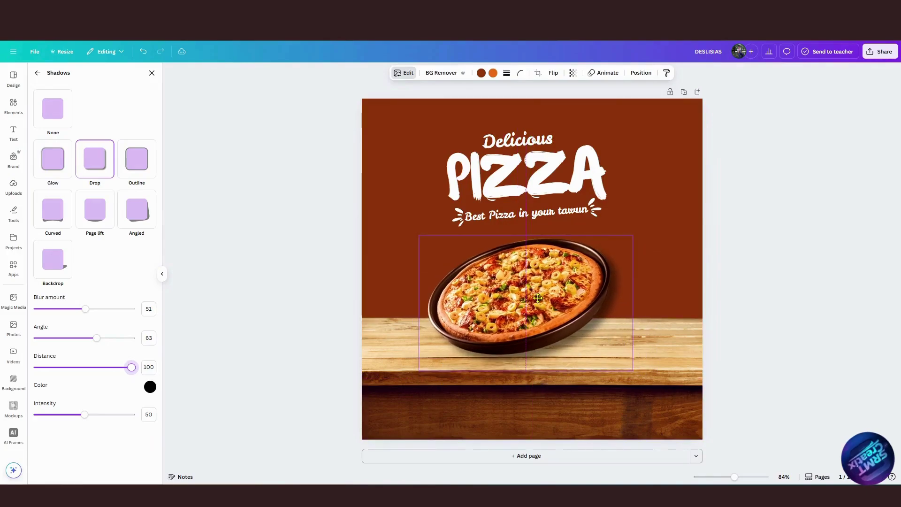
Step: Switch the page background to a new gradient fill, starting with the brown stop
{"action": "left_click", "coordinate": [669, 167]}
{"action": "left_click", "coordinate": [478, 73]}
{"action": "left_click", "coordinate": [42, 130]}
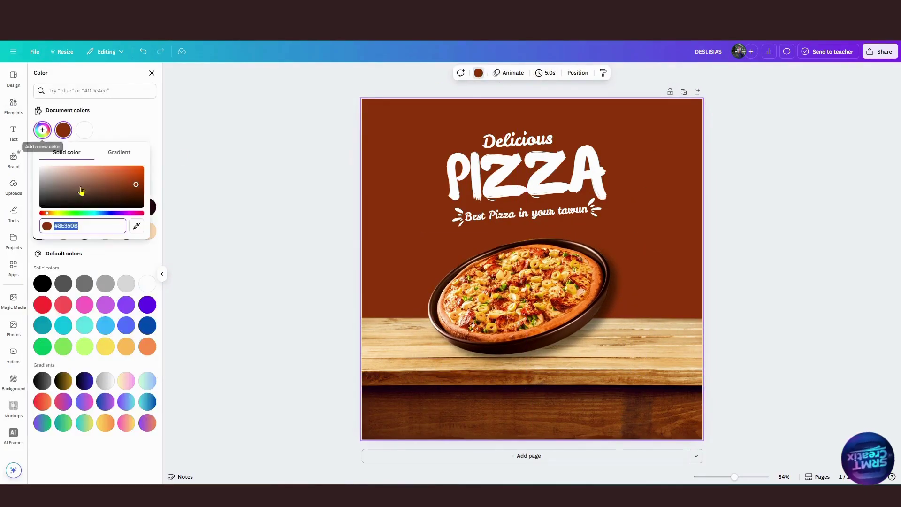
{"action": "left_click", "coordinate": [119, 152]}
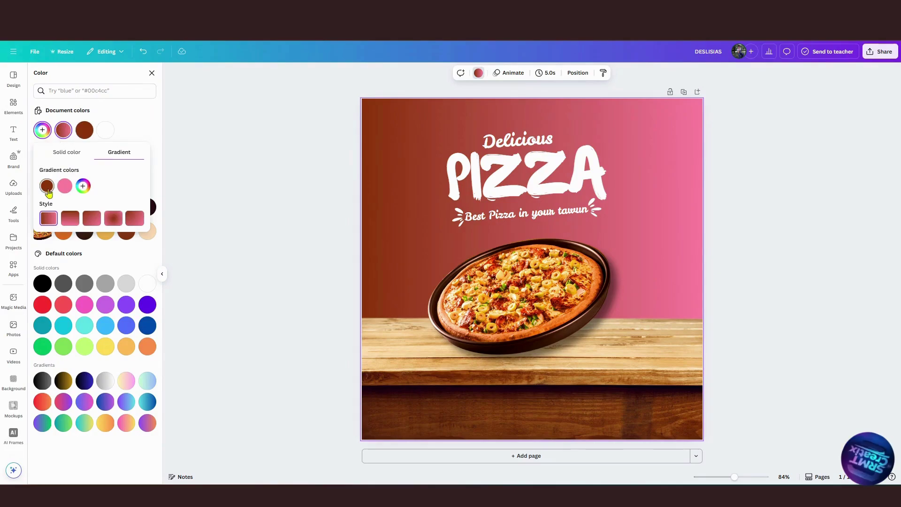
{"action": "left_click", "coordinate": [47, 187]}
{"action": "left_click", "coordinate": [69, 271]}
{"action": "key", "text": "ctrl+c"}
Step: Set the second stop to brown #99502E in radial style, then nudge the pizza right
{"action": "left_click", "coordinate": [65, 186]}
{"action": "left_click", "coordinate": [94, 270]}
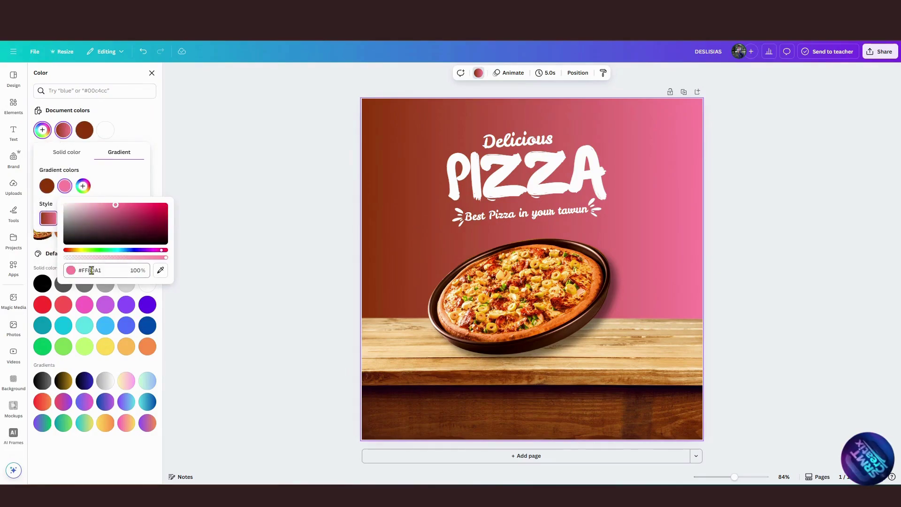
{"action": "key", "text": "ctrl+v"}
{"action": "left_click_drag", "start_coordinate": [138, 220], "coordinate": [136, 219]}
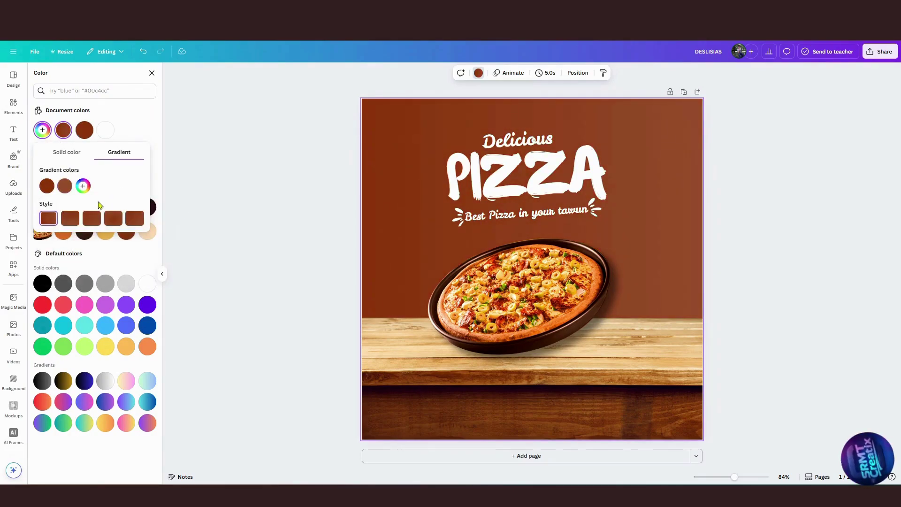
{"action": "left_click", "coordinate": [114, 218]}
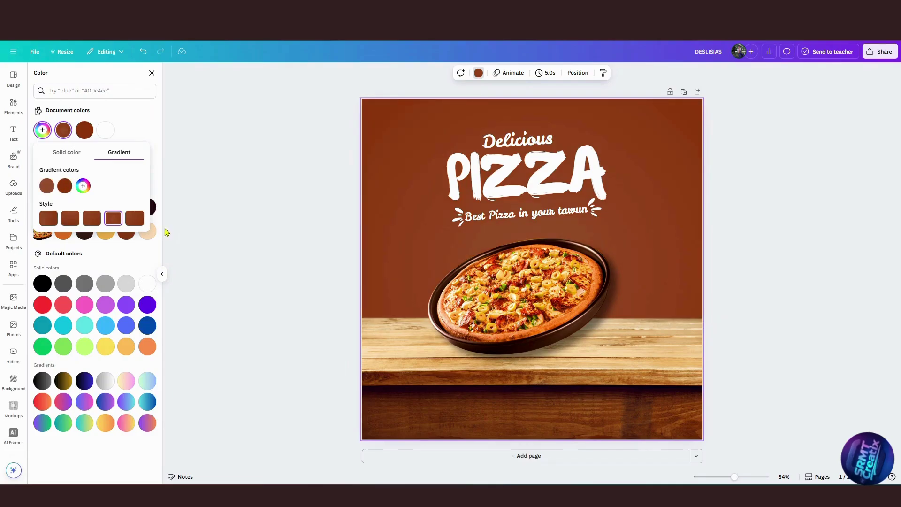
{"action": "left_click", "coordinate": [402, 208]}
{"action": "left_click_drag", "start_coordinate": [517, 284], "coordinate": [539, 283]}
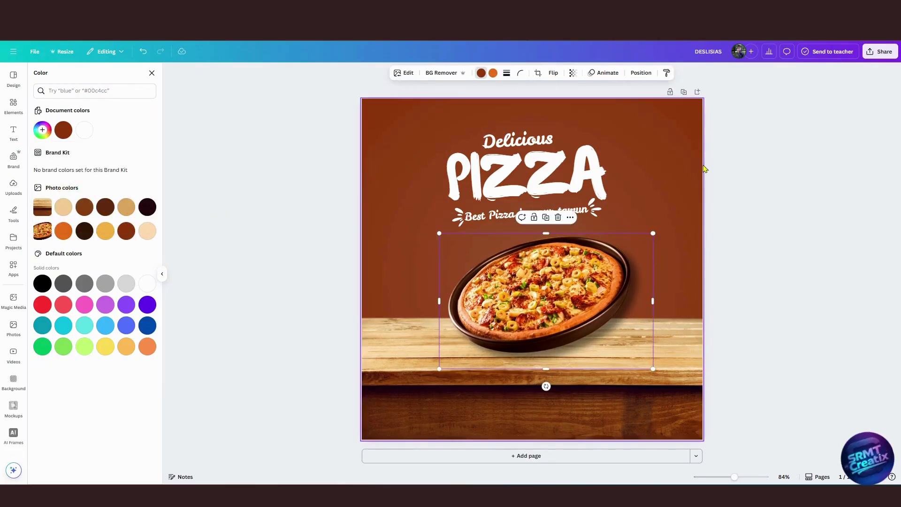
{"action": "left_click", "coordinate": [668, 161]}
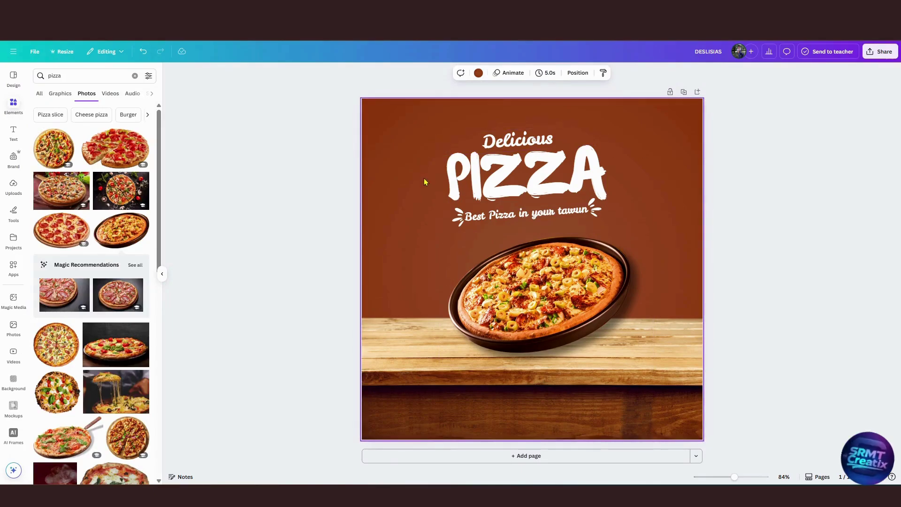
Step: Enlarge the Pizza title and move Delicious down onto it
{"action": "left_click", "coordinate": [589, 195]}
{"action": "left_click_drag", "start_coordinate": [606, 210], "coordinate": [617, 207]}
{"action": "left_click_drag", "start_coordinate": [517, 179], "coordinate": [505, 180]}
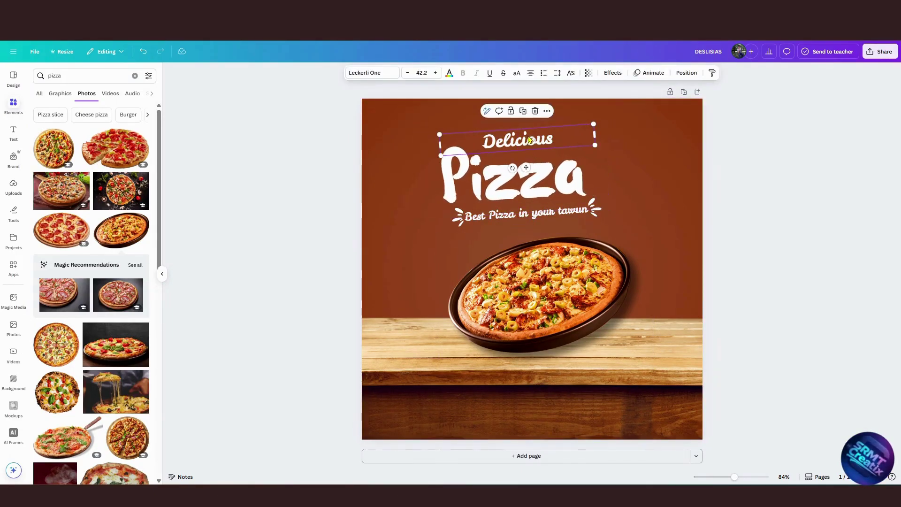
{"action": "left_click_drag", "start_coordinate": [522, 140], "coordinate": [531, 149]}
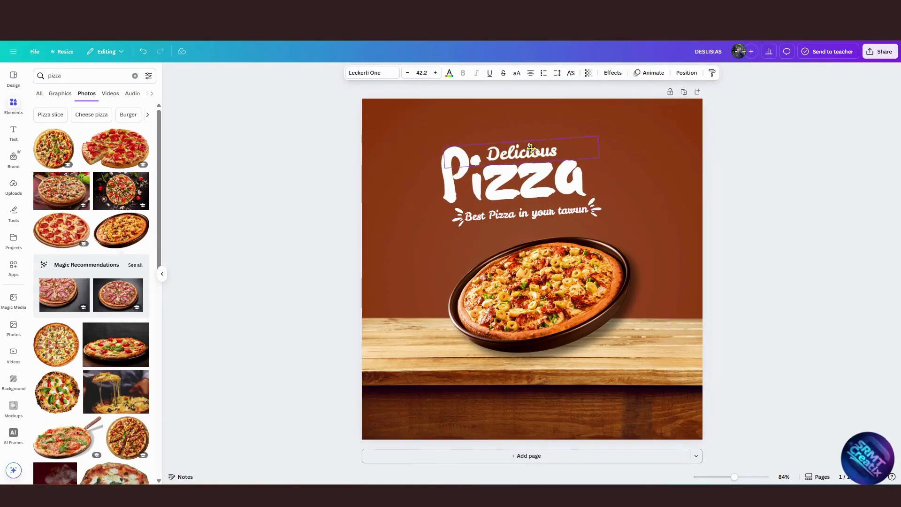
Step: Turn both Delicious and the tagline text orange
{"action": "left_click", "coordinate": [449, 72]}
{"action": "left_click", "coordinate": [61, 230]}
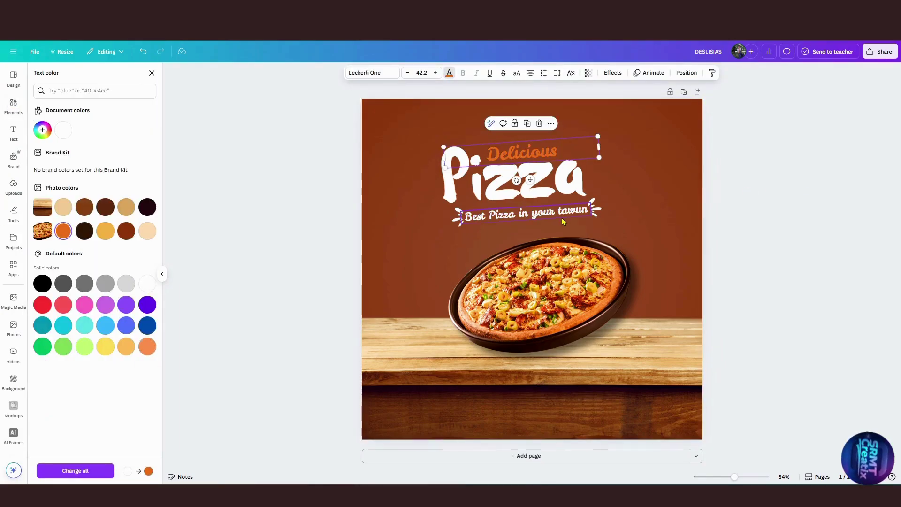
{"action": "left_click", "coordinate": [561, 217]}
{"action": "left_click", "coordinate": [63, 230]}
{"action": "left_click", "coordinate": [723, 265]}
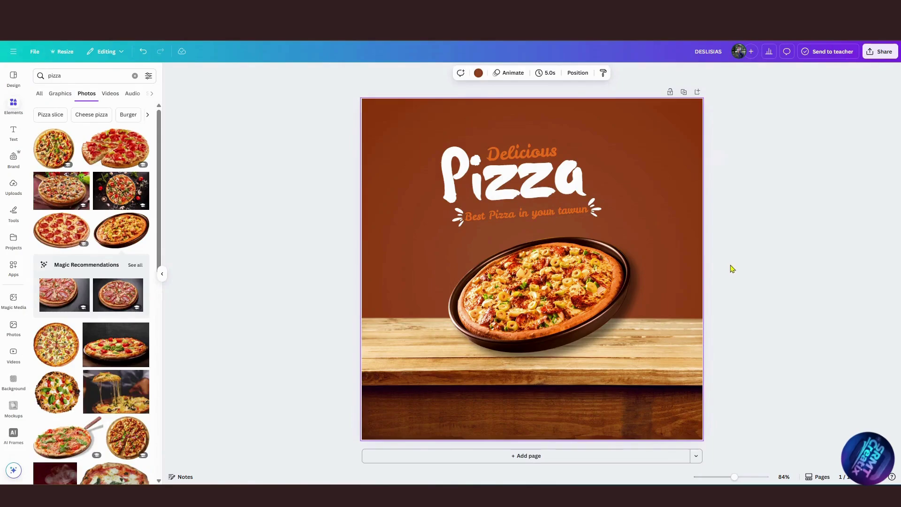
Step: Enlarge the whole title group and shift it slightly right above the pizza
{"action": "left_click_drag", "start_coordinate": [408, 127], "coordinate": [629, 227]}
{"action": "left_click_drag", "start_coordinate": [604, 120], "coordinate": [626, 116]}
{"action": "left_click_drag", "start_coordinate": [516, 178], "coordinate": [531, 179]}
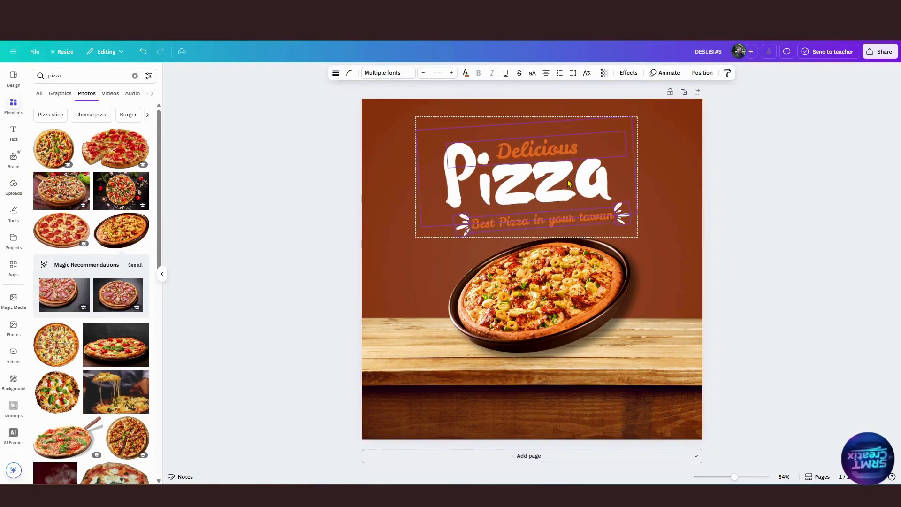
{"action": "left_click", "coordinate": [282, 114]}
Step: Search Elements for 'chili' and add the large green chili photo
{"action": "left_click", "coordinate": [134, 76]}
{"action": "type", "text": "chili"}
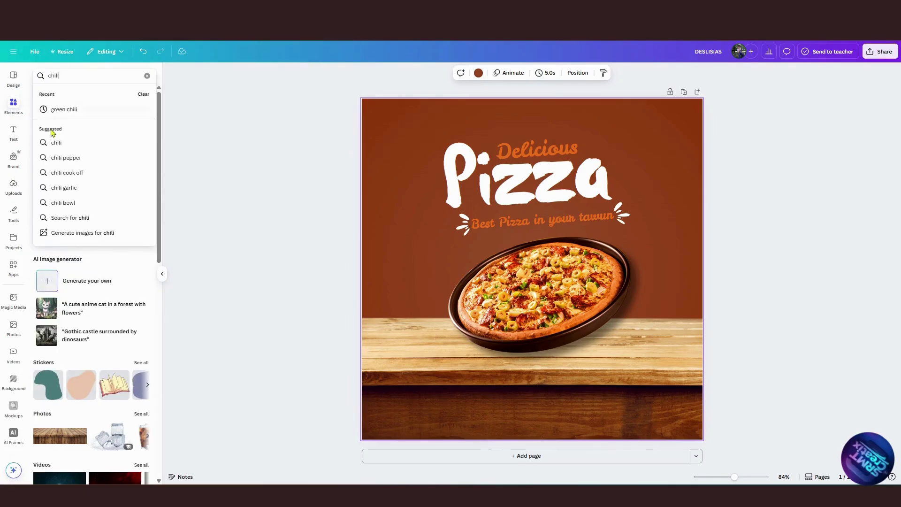
{"action": "left_click", "coordinate": [64, 109]}
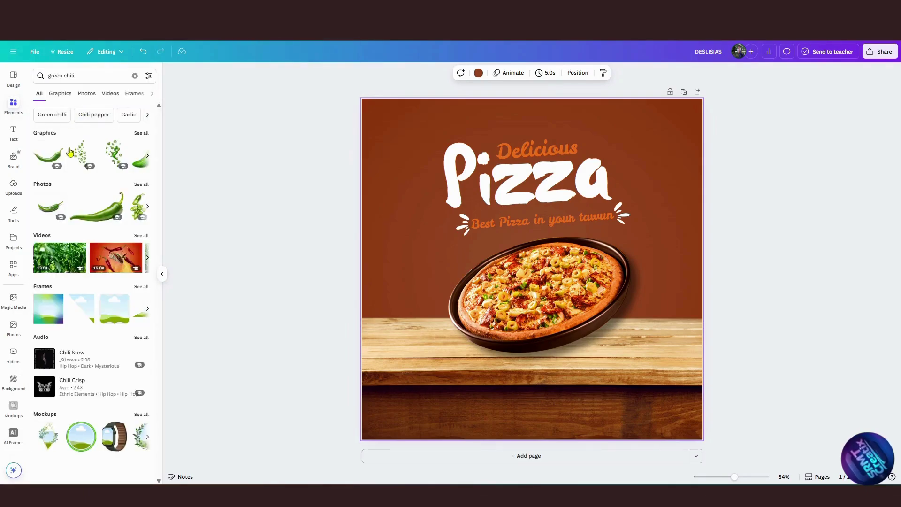
{"action": "left_click", "coordinate": [96, 206]}
Step: Rotate the chili nearly upright, shrink it, and move it to the poster's left edge
{"action": "left_click_drag", "start_coordinate": [530, 351], "coordinate": [652, 312]}
{"action": "left_click_drag", "start_coordinate": [500, 122], "coordinate": [523, 159]}
{"action": "key", "text": "ctrl+z"}
{"action": "left_click_drag", "start_coordinate": [501, 121], "coordinate": [536, 292]}
{"action": "left_click_drag", "start_coordinate": [540, 332], "coordinate": [394, 229]}
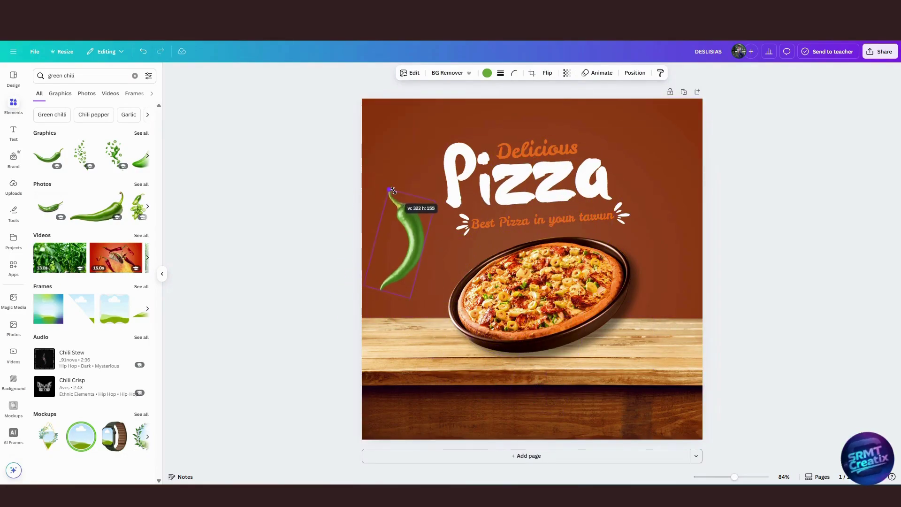
Step: Apply a whole-image blur at strength 73 to the green chili
{"action": "left_click", "coordinate": [409, 73]}
{"action": "left_click", "coordinate": [124, 307]}
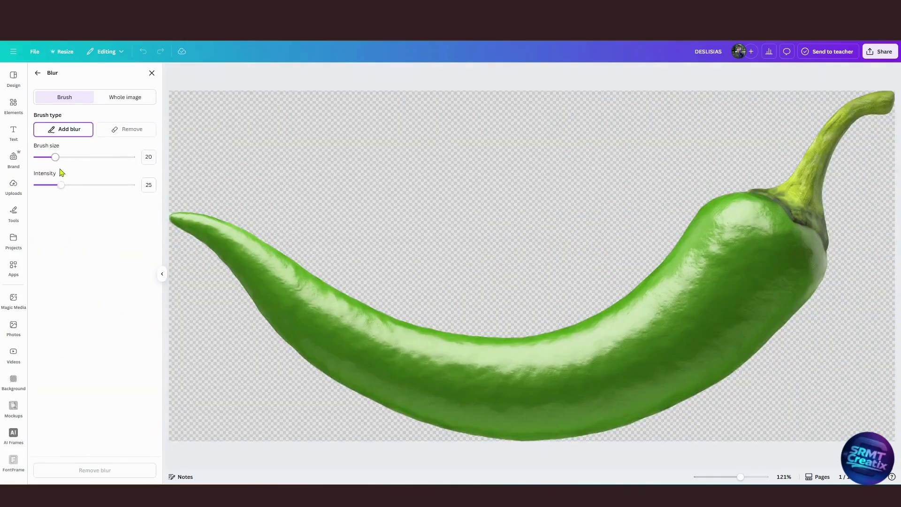
{"action": "left_click_drag", "start_coordinate": [55, 160], "coordinate": [99, 157]}
{"action": "left_click", "coordinate": [125, 96]}
{"action": "left_click", "coordinate": [91, 134]}
{"action": "left_click", "coordinate": [105, 136]}
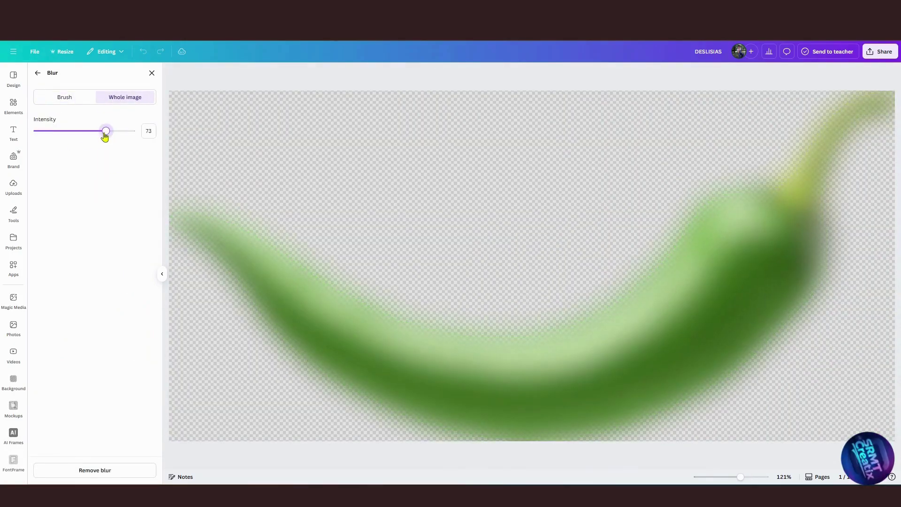
{"action": "left_click", "coordinate": [151, 72]}
{"action": "key", "text": "Escape"}
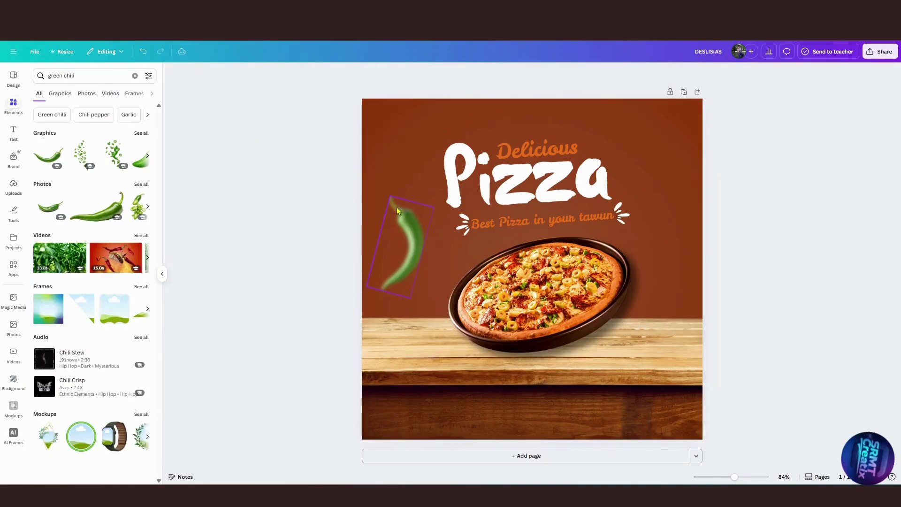
Step: Reduce the chili's whole-image blur intensity to 35
{"action": "left_click", "coordinate": [405, 214]}
{"action": "mouse_move", "coordinate": [393, 198]}
{"action": "left_mouse_down"}
{"action": "mouse_move", "coordinate": [384, 178]}
{"action": "mouse_move", "coordinate": [392, 199]}
{"action": "left_mouse_up"}
{"action": "key", "text": "ctrl+z"}
{"action": "left_click", "coordinate": [410, 73]}
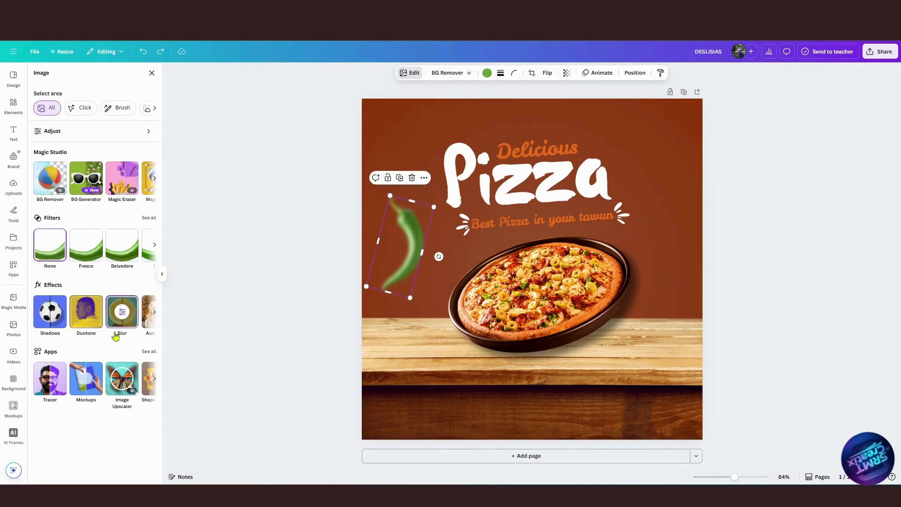
{"action": "left_click", "coordinate": [100, 331]}
{"action": "left_click_drag", "start_coordinate": [100, 133], "coordinate": [71, 137]}
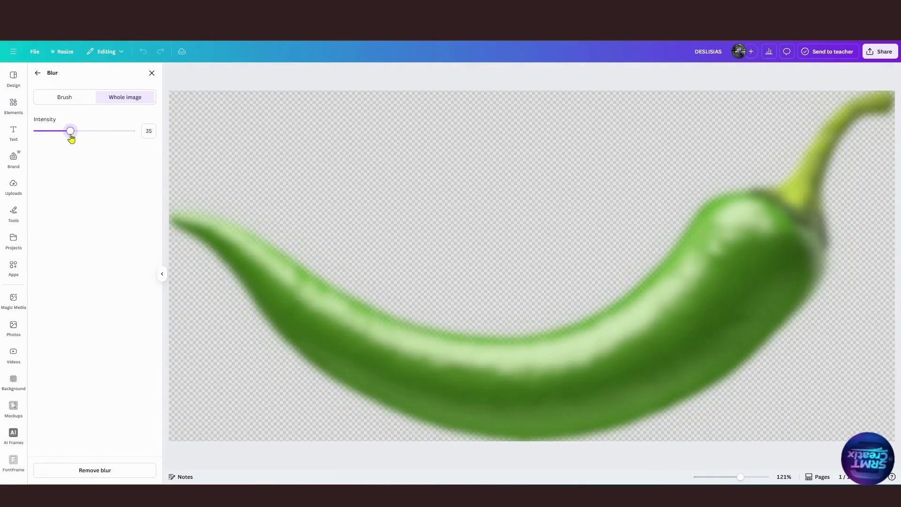
{"action": "key", "text": "Escape"}
{"action": "key", "text": "Escape"}
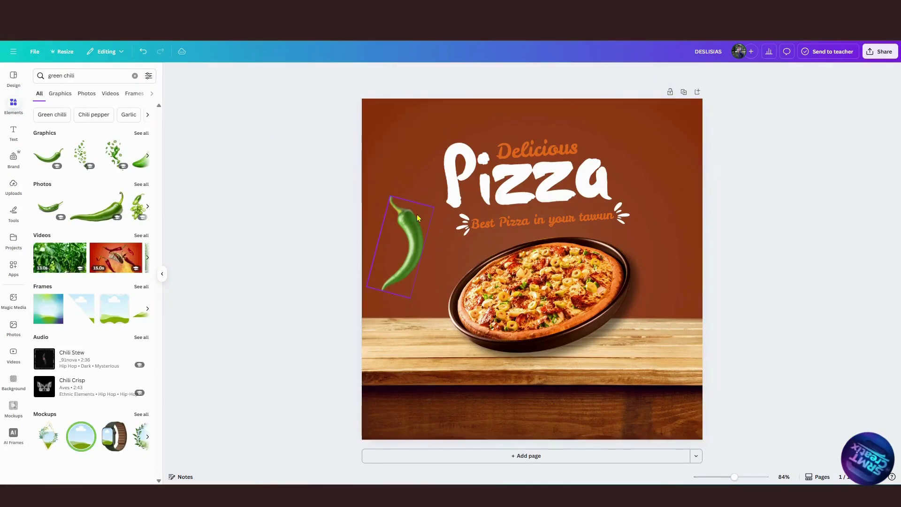
Step: Shrink the green chili further and reposition it
{"action": "left_click", "coordinate": [406, 192]}
{"action": "left_click_drag", "start_coordinate": [393, 182], "coordinate": [377, 202]}
{"action": "left_click_drag", "start_coordinate": [385, 225], "coordinate": [676, 195]}
Step: Duplicate the chili, mirror the copy, rotate it to about -84° and shrink it slightly
{"action": "key", "text": "ctrl+d"}
{"action": "left_click", "coordinate": [548, 73]}
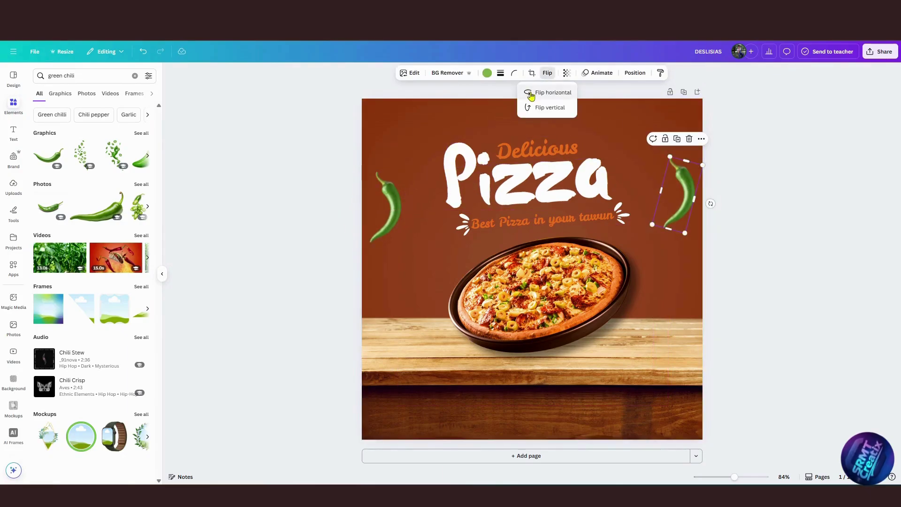
{"action": "left_click", "coordinate": [549, 107]}
{"action": "left_click_drag", "start_coordinate": [711, 211], "coordinate": [681, 162]}
{"action": "left_click_drag", "start_coordinate": [663, 131], "coordinate": [667, 139]}
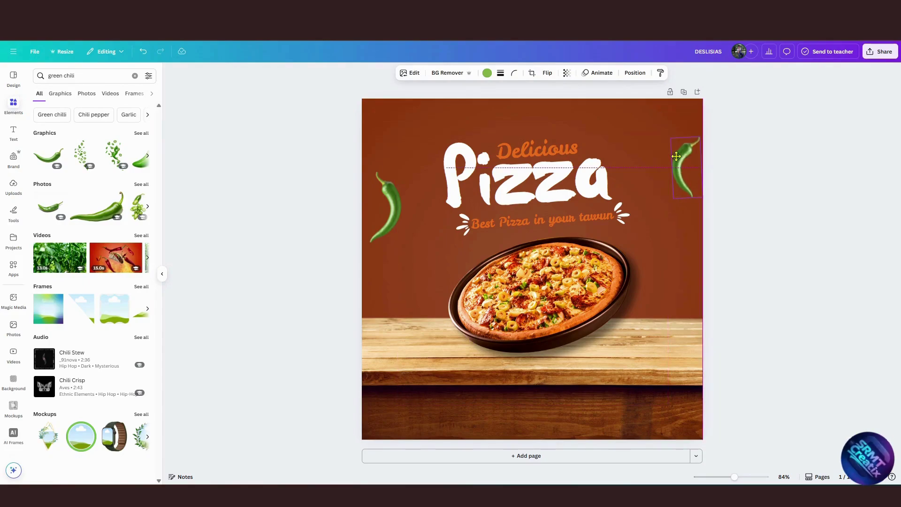
{"action": "left_click", "coordinate": [740, 174]}
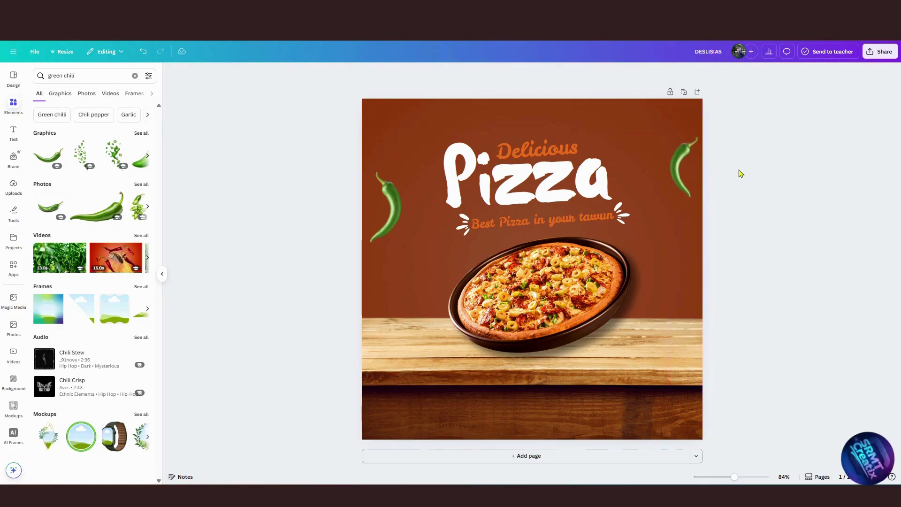
Step: Search 'cloud stoke' and browse the graphic results for outline clouds
{"action": "left_click", "coordinate": [134, 76]}
{"action": "type", "text": "cloud stoke"}
{"action": "key", "text": "Return"}
{"action": "left_click", "coordinate": [60, 94]}
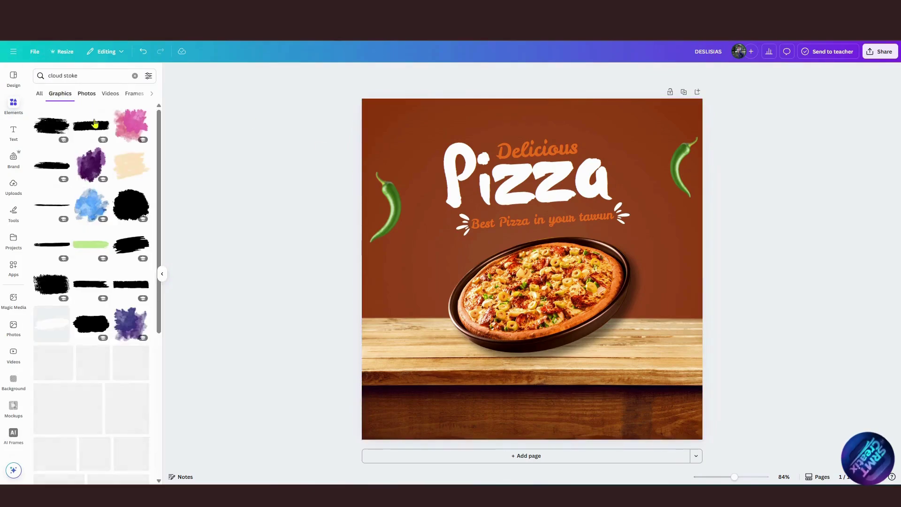
{"action": "scroll", "coordinate": [90, 122], "scroll_direction": "down", "scroll_amount": 15}
{"action": "scroll", "coordinate": [133, 268], "scroll_direction": "down", "scroll_amount": 10}
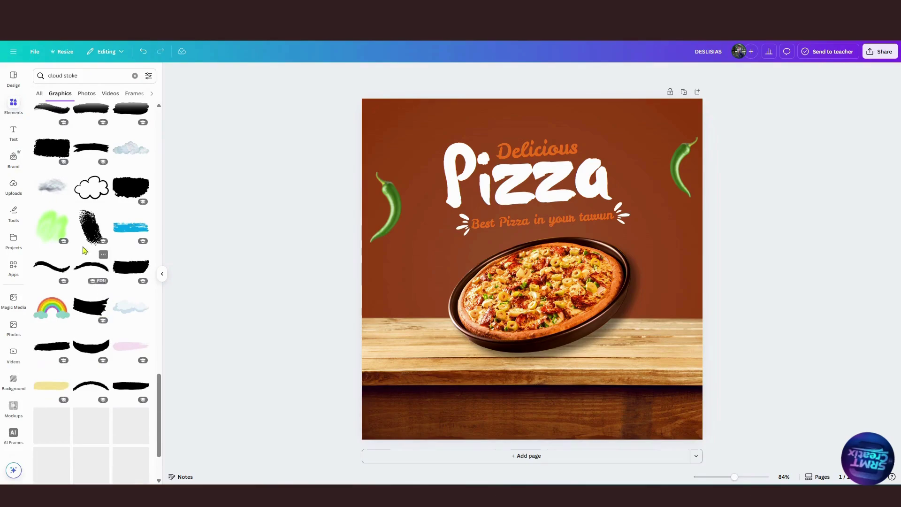
{"action": "left_click", "coordinate": [103, 175]}
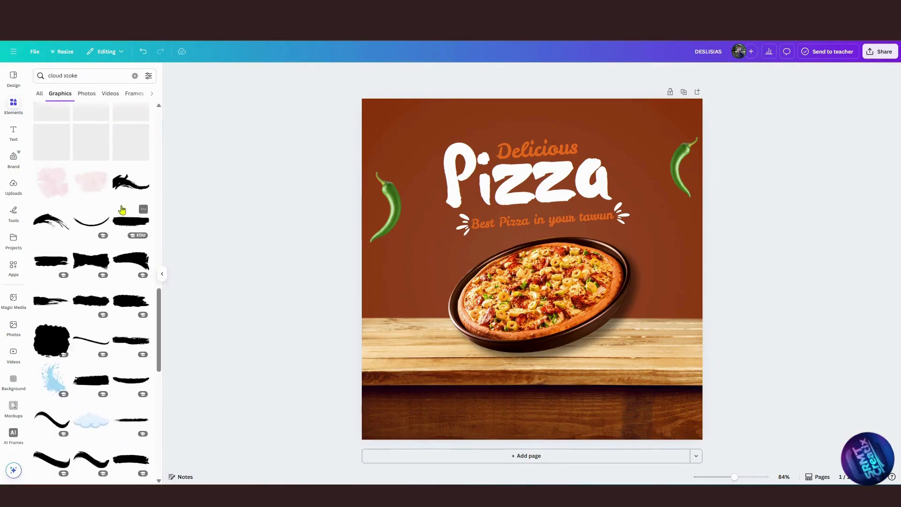
{"action": "left_click", "coordinate": [143, 242]}
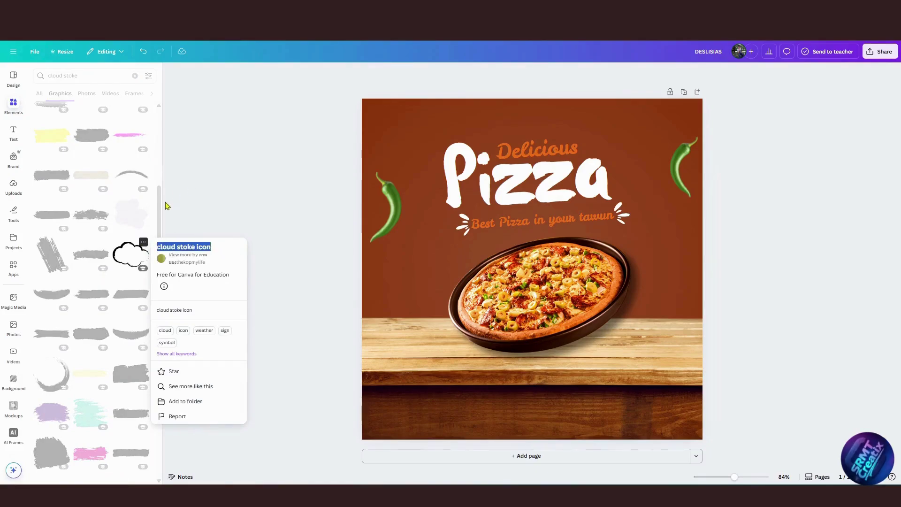
Step: Search 'cloud stoke icon' graphics, add the thought-cloud and move it to the lower right
{"action": "key", "text": "ctrl+c"}
{"action": "left_click", "coordinate": [134, 76]}
{"action": "key", "text": "ctrl+v"}
{"action": "key", "text": "Return"}
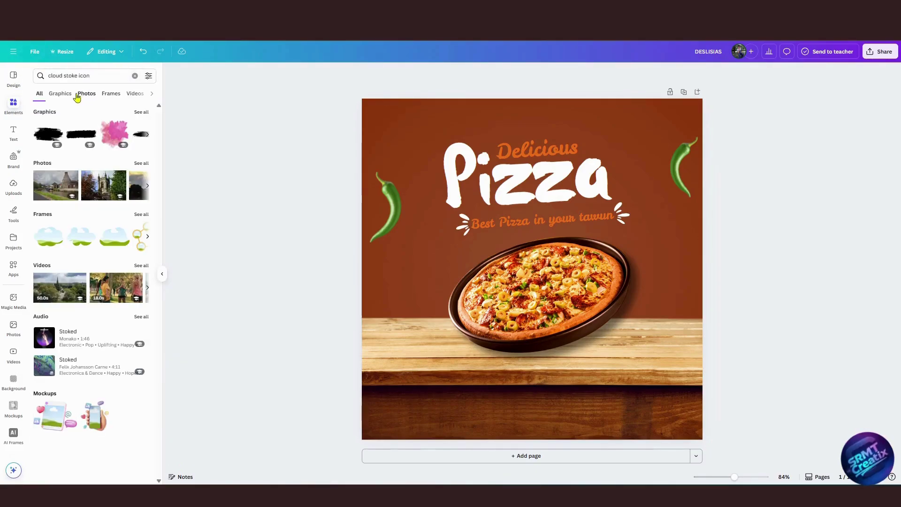
{"action": "left_click", "coordinate": [60, 93]}
{"action": "scroll", "coordinate": [74, 137], "scroll_direction": "down", "scroll_amount": 10}
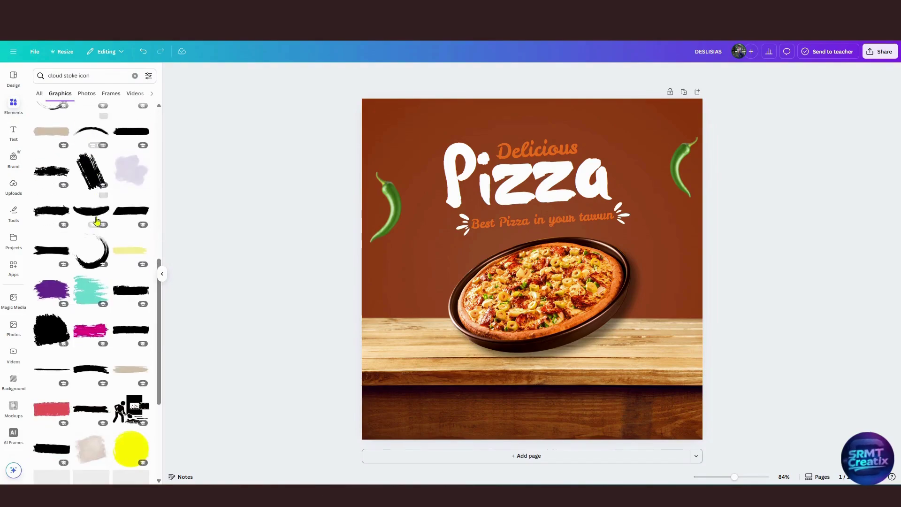
{"action": "scroll", "coordinate": [97, 232], "scroll_direction": "down", "scroll_amount": 10}
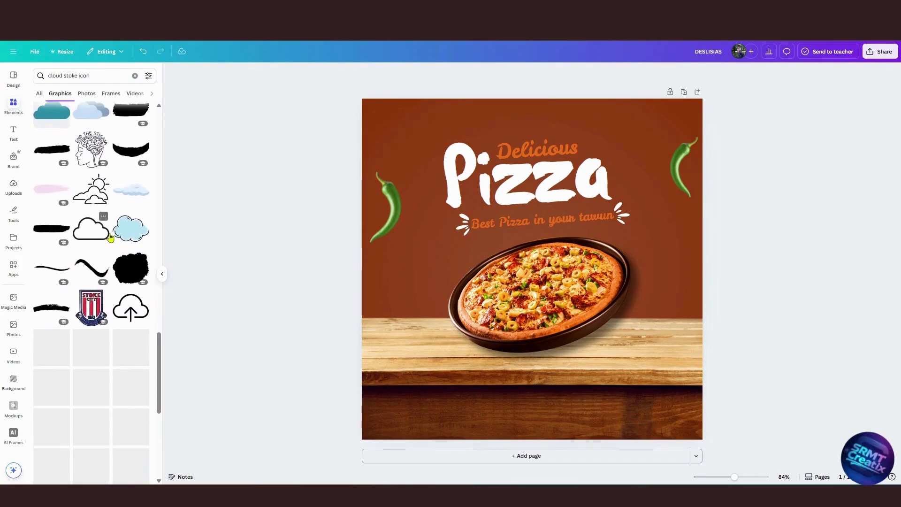
{"action": "scroll", "coordinate": [111, 240], "scroll_direction": "down", "scroll_amount": 10}
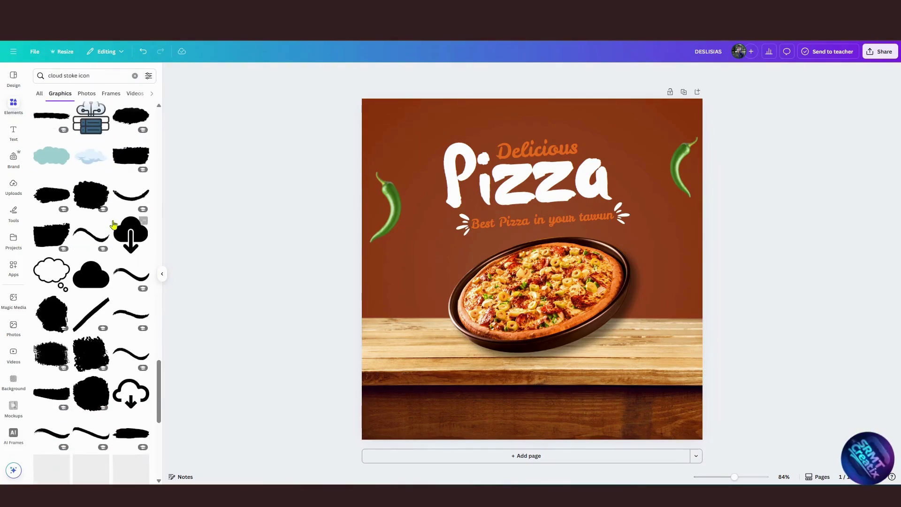
{"action": "left_click", "coordinate": [48, 272]}
{"action": "left_click_drag", "start_coordinate": [560, 240], "coordinate": [681, 240]}
Step: Move the thought cloud up-right, shrink it to about half size and make its outline orange
{"action": "left_click", "coordinate": [521, 73]}
{"action": "left_click_drag", "start_coordinate": [516, 296], "coordinate": [504, 300]}
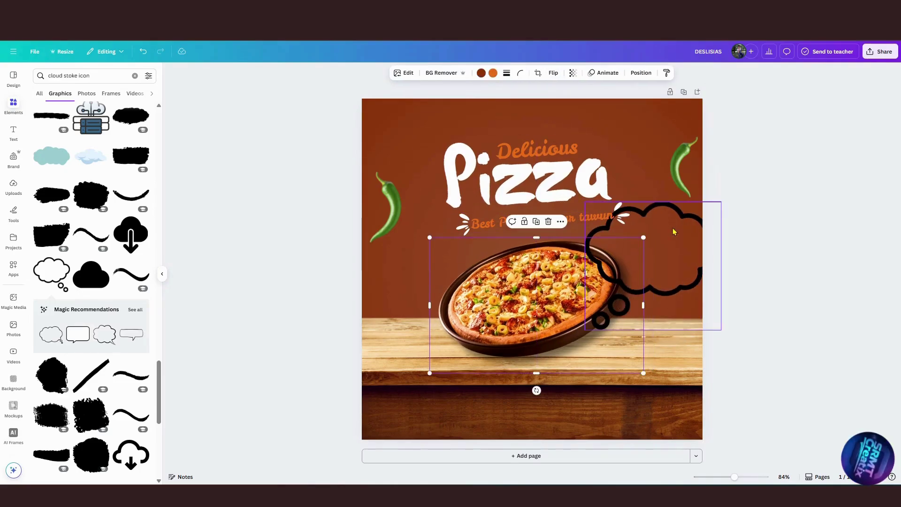
{"action": "left_click", "coordinate": [718, 210]}
{"action": "left_click_drag", "start_coordinate": [718, 210], "coordinate": [660, 247]}
{"action": "left_click", "coordinate": [459, 72]}
{"action": "left_click", "coordinate": [84, 131]}
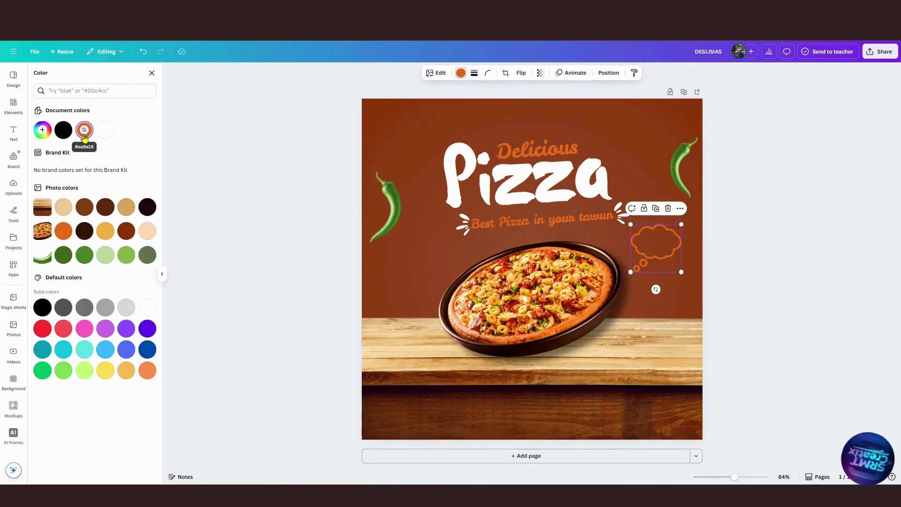
Step: Add a '50%' heading and place it inside the cloud
{"action": "left_click", "coordinate": [13, 131]}
{"action": "left_click", "coordinate": [76, 158]}
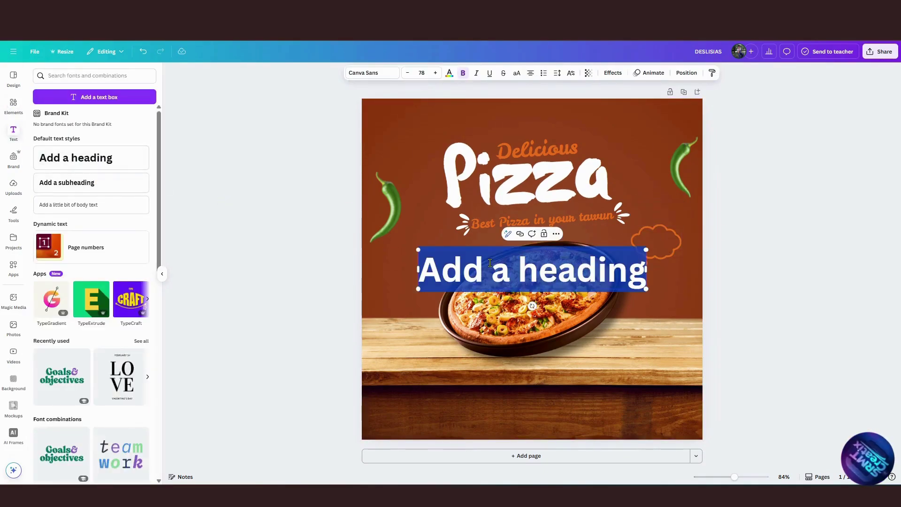
{"action": "type", "text": "50"}
{"action": "type", "text": "$"}
{"action": "key", "text": "BackSpace"}
{"action": "type", "text": "%"}
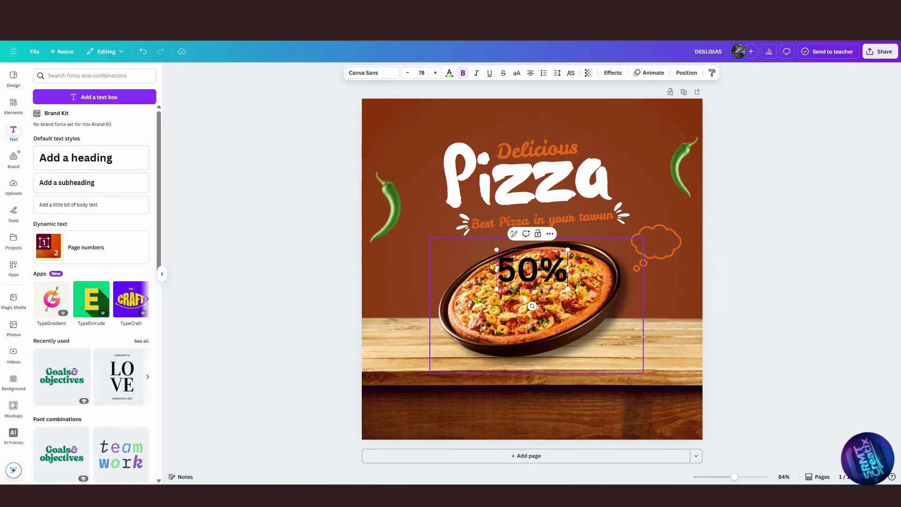
{"action": "left_click", "coordinate": [821, 282]}
{"action": "left_click_drag", "start_coordinate": [542, 274], "coordinate": [681, 223]}
{"action": "left_click", "coordinate": [449, 72]}
{"action": "mouse_move", "coordinate": [667, 231]}
{"action": "left_mouse_down"}
{"action": "mouse_move", "coordinate": [660, 240]}
{"action": "mouse_move", "coordinate": [670, 230]}
{"action": "left_mouse_up"}
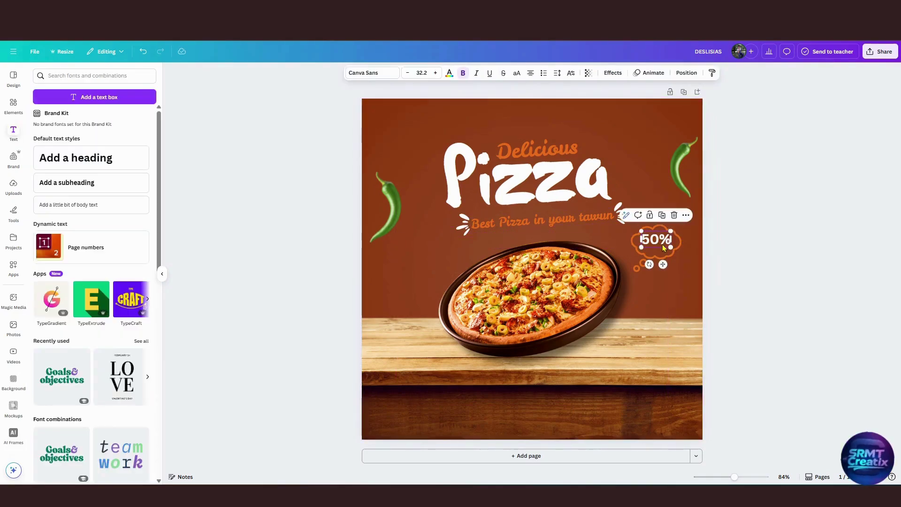
Step: Position the OFF text below 50% inside the cloud
{"action": "double_click", "coordinate": [656, 242]}
{"action": "left_click", "coordinate": [656, 244]}
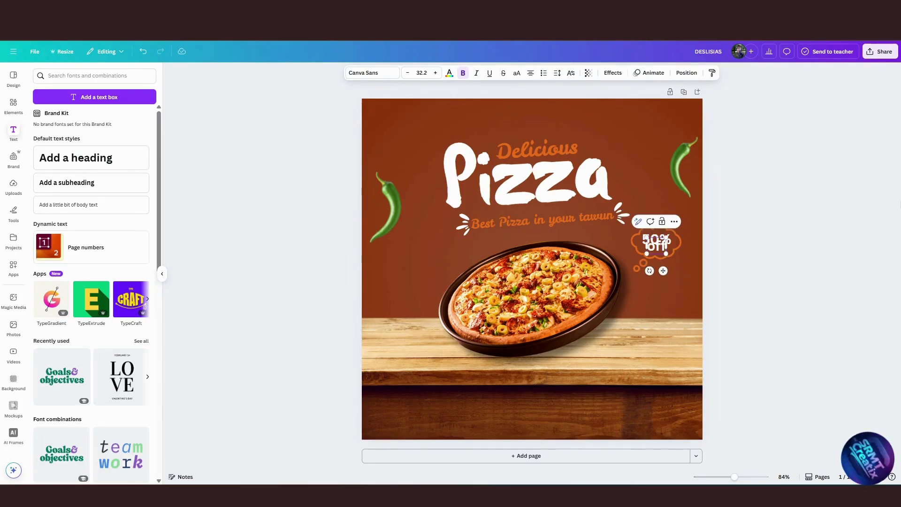
{"action": "left_click", "coordinate": [895, 211]}
{"action": "left_click", "coordinate": [656, 241]}
{"action": "left_click_drag", "start_coordinate": [667, 240], "coordinate": [666, 252]}
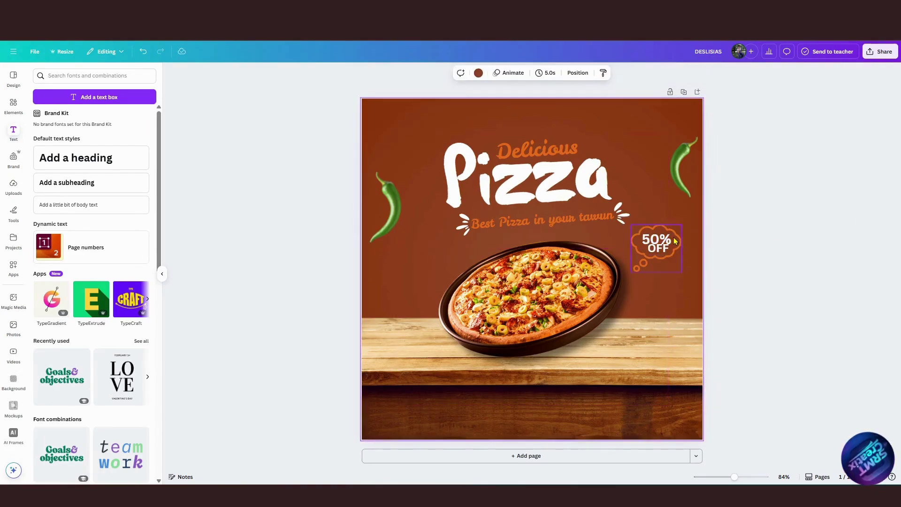
{"action": "left_click", "coordinate": [667, 242]}
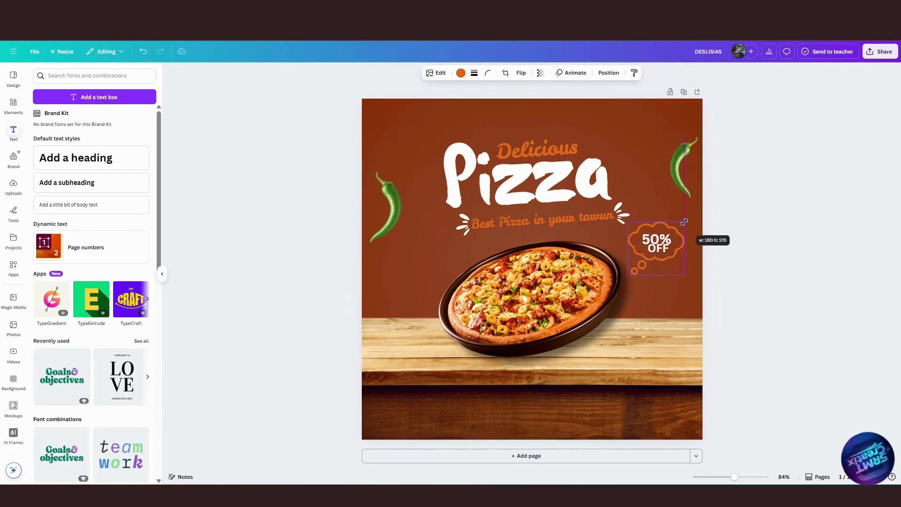
{"action": "key", "text": "Escape"}
{"action": "left_click", "coordinate": [662, 250]}
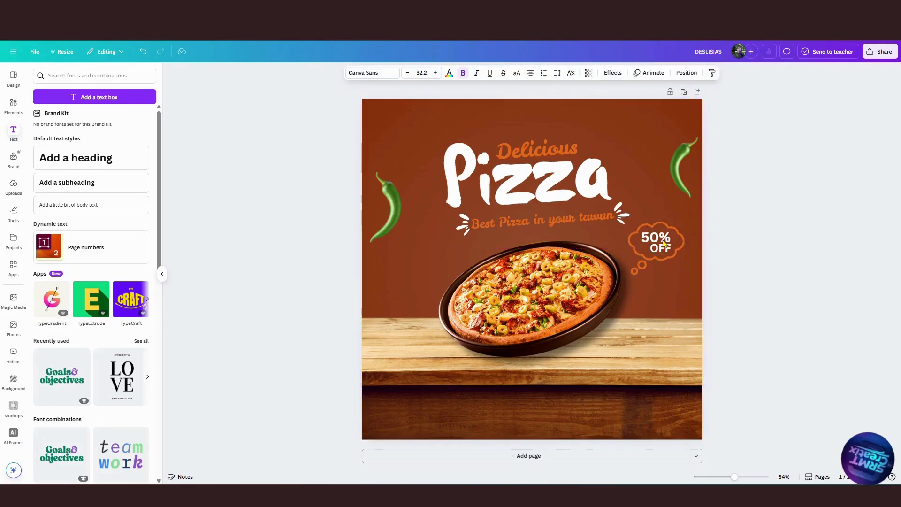
{"action": "left_click", "coordinate": [710, 249]}
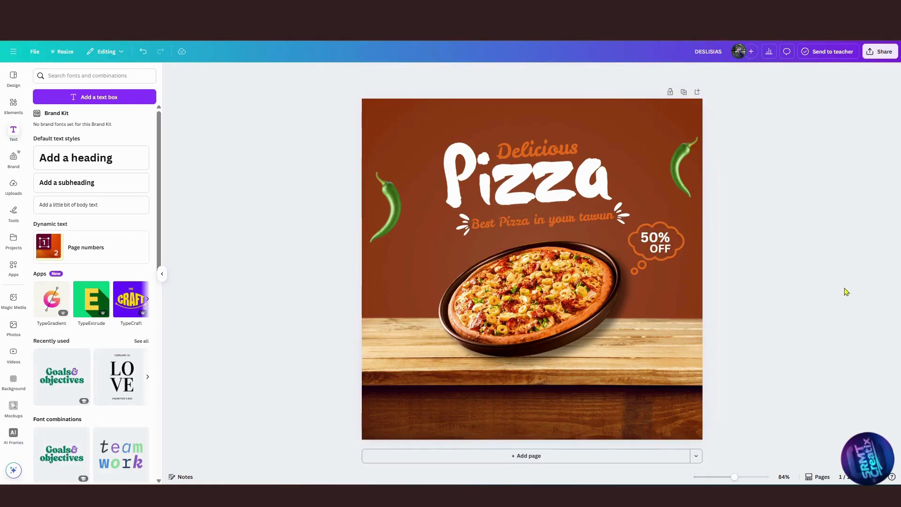
Step: Add a line, turn it nearly vertical, shorten it and color it orange
{"action": "left_click", "coordinate": [14, 106]}
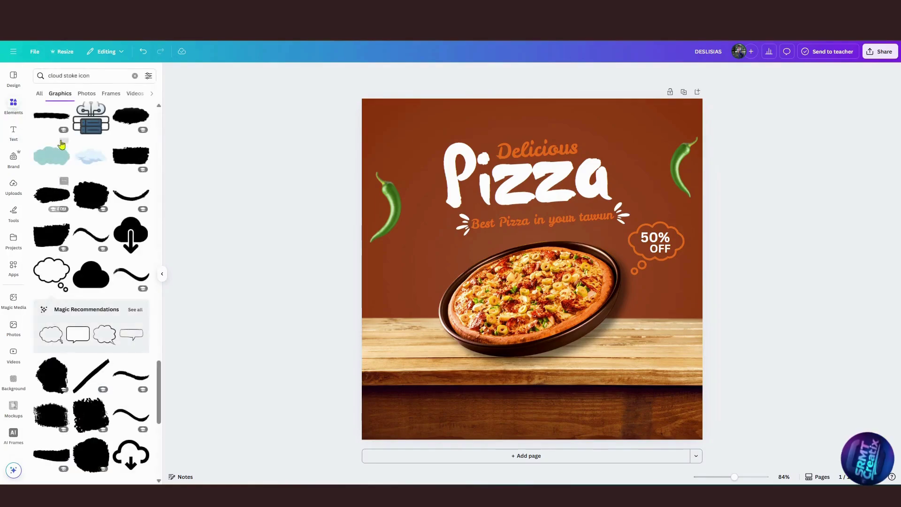
{"action": "left_click", "coordinate": [91, 183]}
{"action": "left_click_drag", "start_coordinate": [524, 287], "coordinate": [511, 263]}
{"action": "left_click_drag", "start_coordinate": [533, 212], "coordinate": [533, 255]}
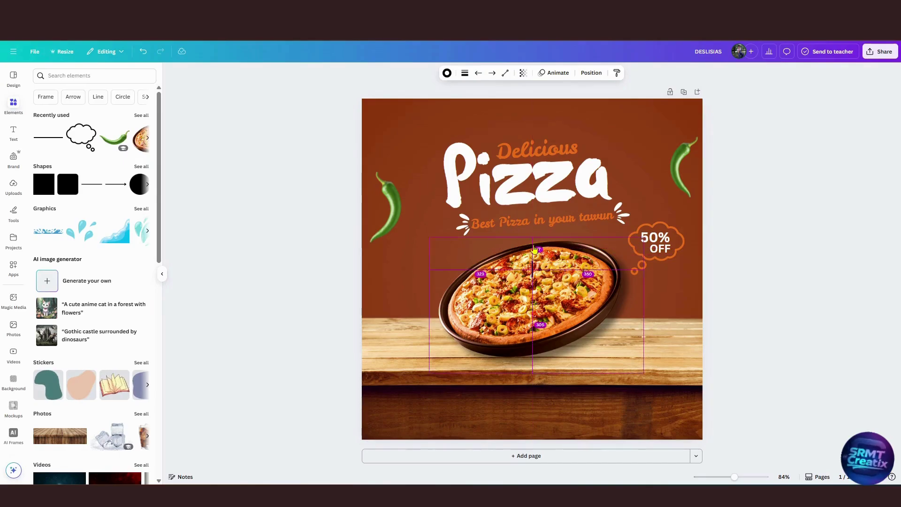
{"action": "left_click", "coordinate": [446, 73]}
{"action": "left_click", "coordinate": [84, 130]}
Step: Move the orange line left of the pizza with a slight slant
{"action": "left_click_drag", "start_coordinate": [513, 277], "coordinate": [401, 278]}
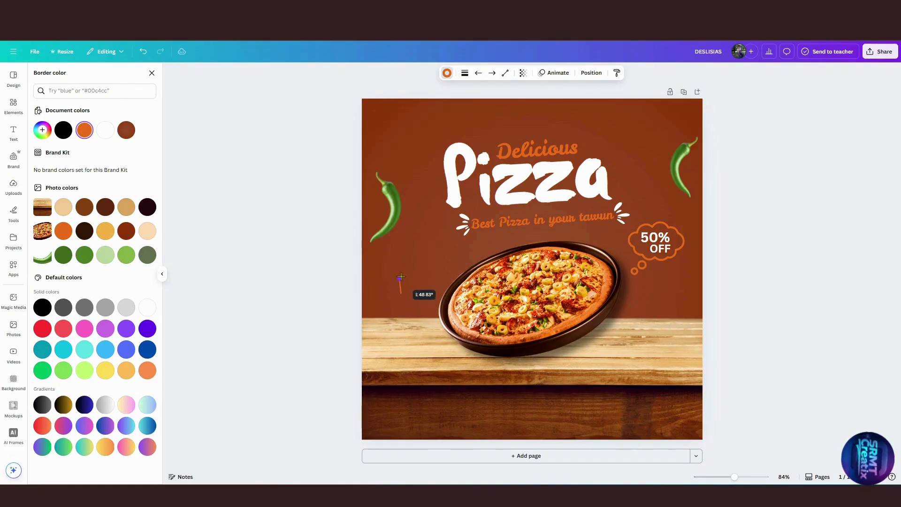
{"action": "left_click_drag", "start_coordinate": [402, 276], "coordinate": [399, 282]}
{"action": "key", "text": "ctrl+z"}
{"action": "scroll", "coordinate": [398, 282], "scroll_direction": "up", "scroll_amount": 5}
{"action": "left_click_drag", "start_coordinate": [320, 266], "coordinate": [346, 272]}
Step: Duplicate the slanted line into a row of five and align them
{"action": "key", "text": "ctrl+d"}
{"action": "key", "text": "ctrl+d"}
{"action": "key", "text": "Escape"}
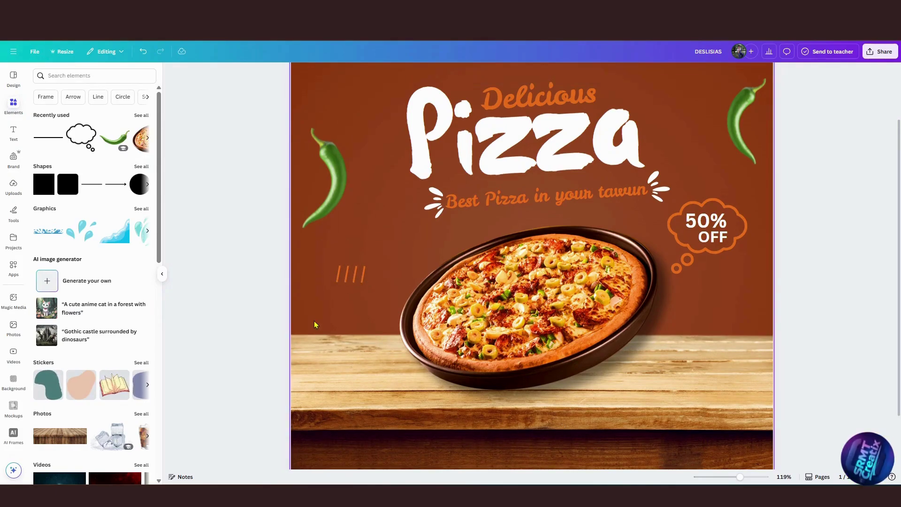
{"action": "left_click", "coordinate": [366, 287]}
{"action": "key", "text": "Escape"}
{"action": "left_click", "coordinate": [369, 288]}
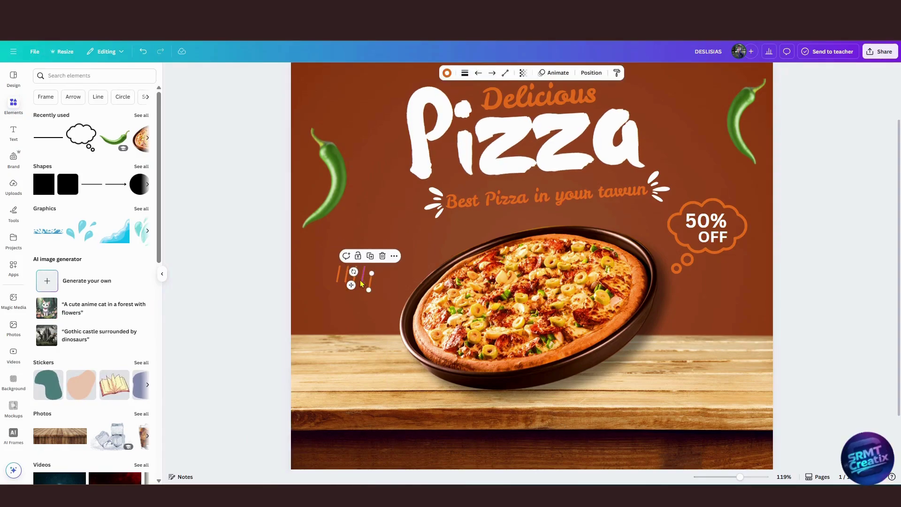
{"action": "left_click_drag", "start_coordinate": [352, 285], "coordinate": [352, 278]}
{"action": "left_click_drag", "start_coordinate": [320, 243], "coordinate": [371, 268]}
{"action": "left_click", "coordinate": [367, 302]}
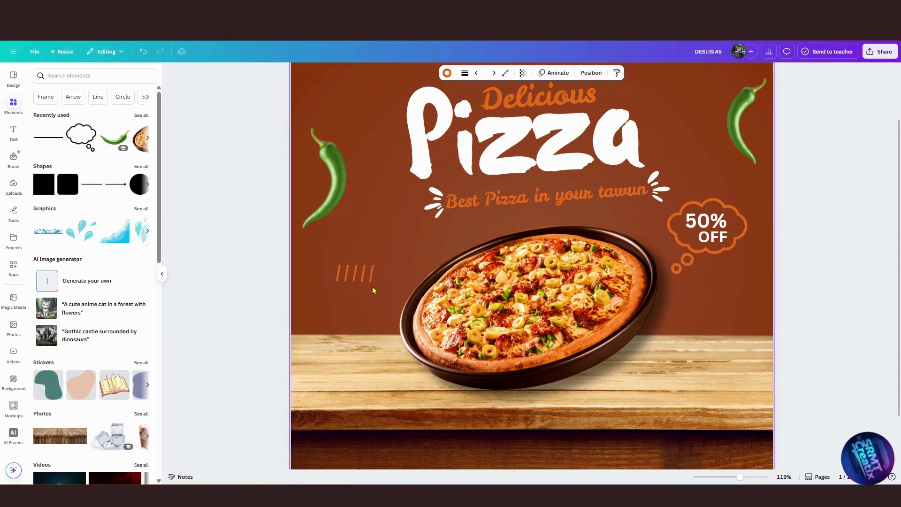
{"action": "left_click", "coordinate": [373, 291]}
{"action": "scroll", "coordinate": [372, 296], "scroll_direction": "down", "scroll_amount": 3}
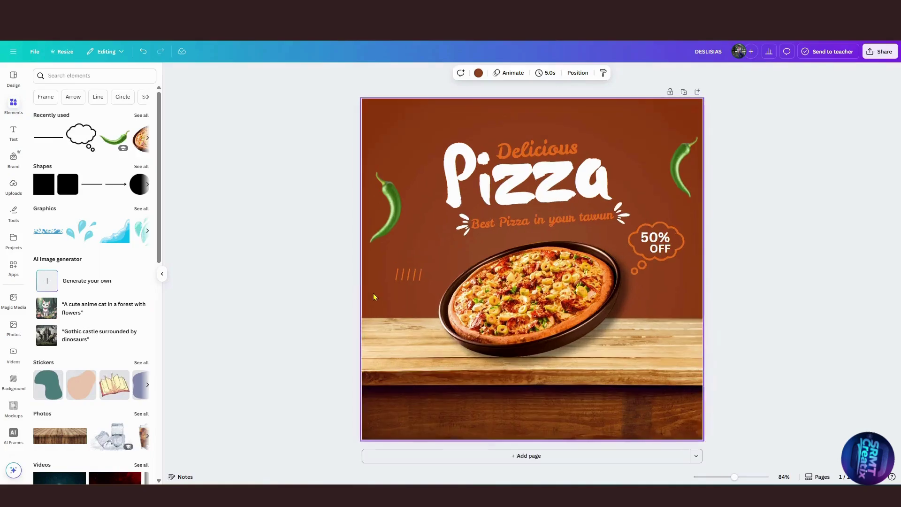
Step: Search 'leaf', filter to Photos and add a leaf photo to the poster
{"action": "type", "text": "leaf"}
{"action": "key", "text": "Return"}
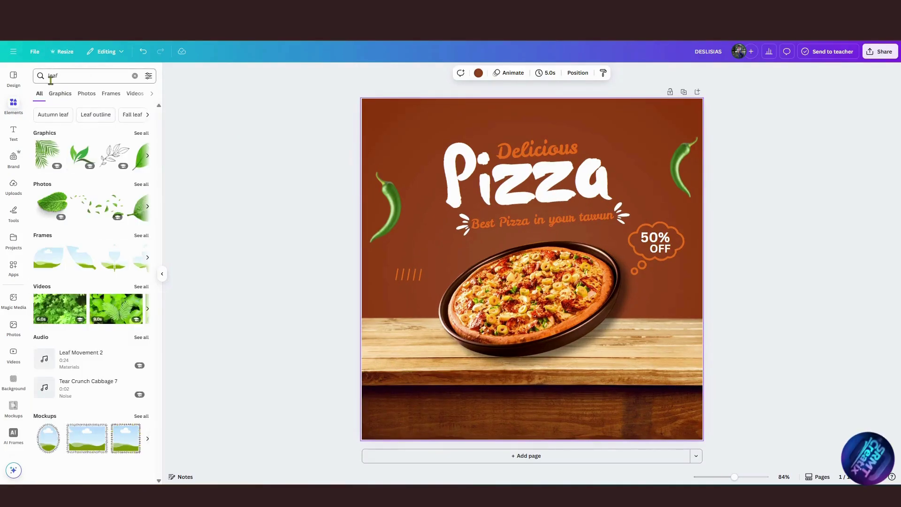
{"action": "left_click", "coordinate": [147, 206]}
{"action": "left_click", "coordinate": [86, 93]}
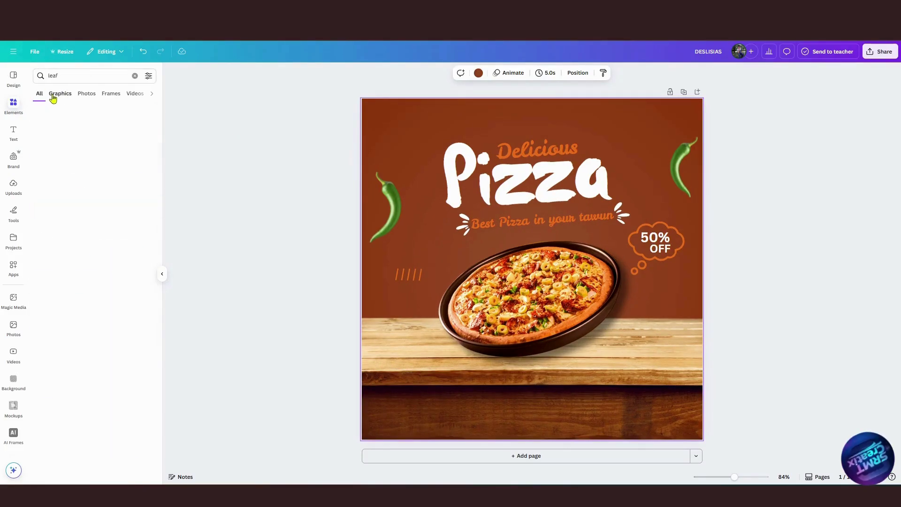
{"action": "scroll", "coordinate": [101, 248], "scroll_direction": "down", "scroll_amount": 2}
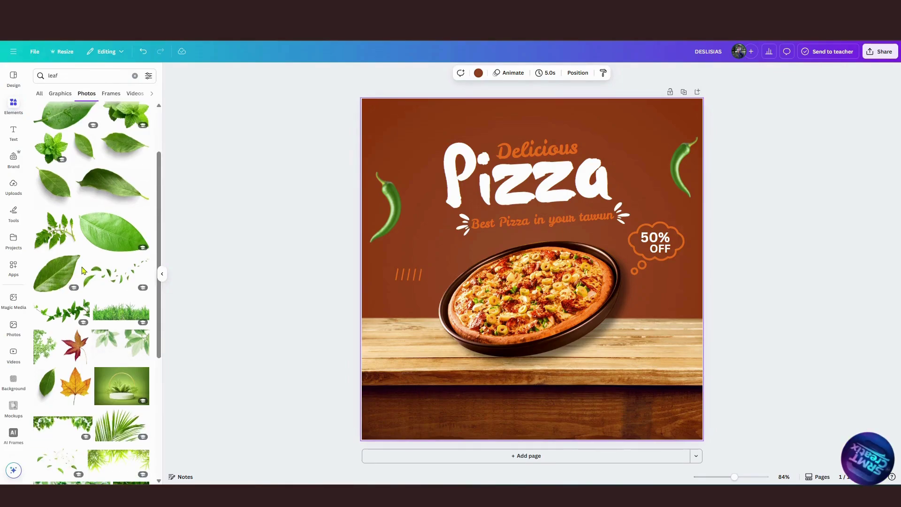
{"action": "left_click", "coordinate": [56, 274]}
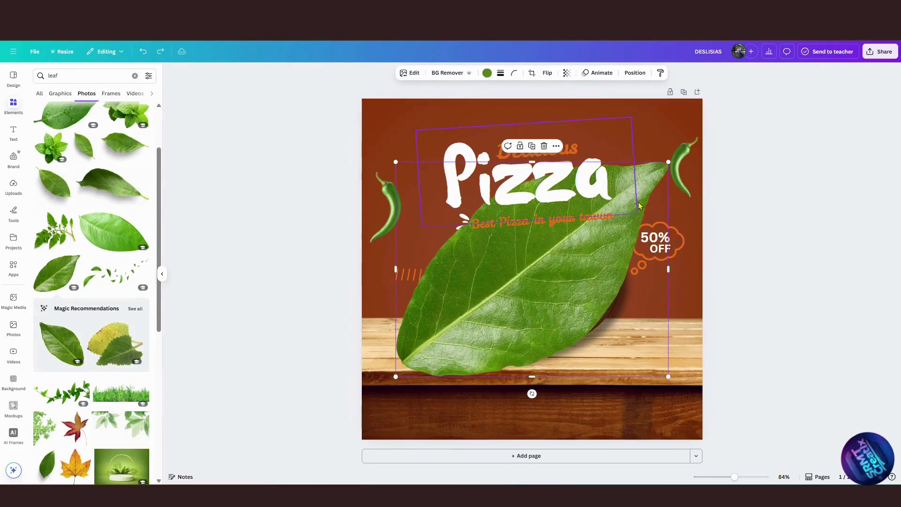
Step: Shrink the leaf, flip it horizontally and settle it above the pizza's right edge
{"action": "left_click_drag", "start_coordinate": [668, 162], "coordinate": [604, 237]}
{"action": "left_click", "coordinate": [547, 73]}
{"action": "left_click", "coordinate": [539, 105]}
{"action": "left_click", "coordinate": [604, 243]}
{"action": "left_click", "coordinate": [748, 236]}
{"action": "left_click", "coordinate": [602, 240]}
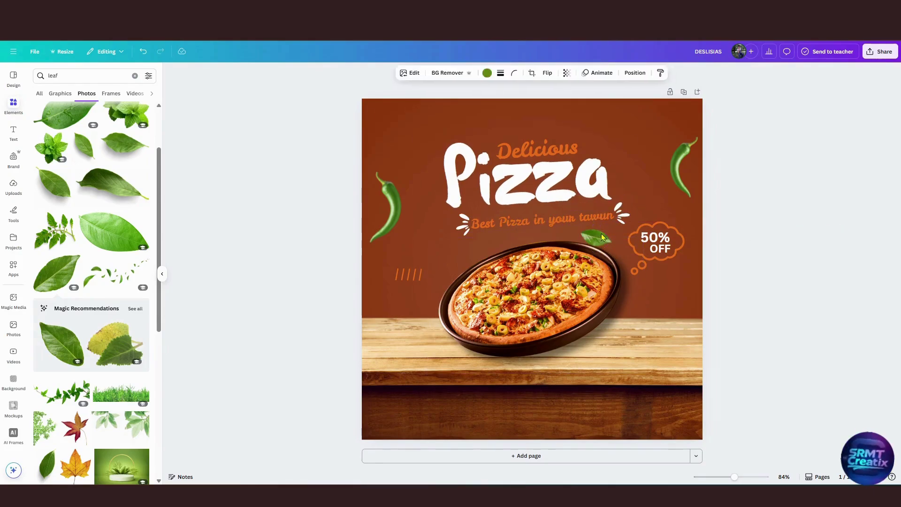
{"action": "left_click", "coordinate": [743, 257]}
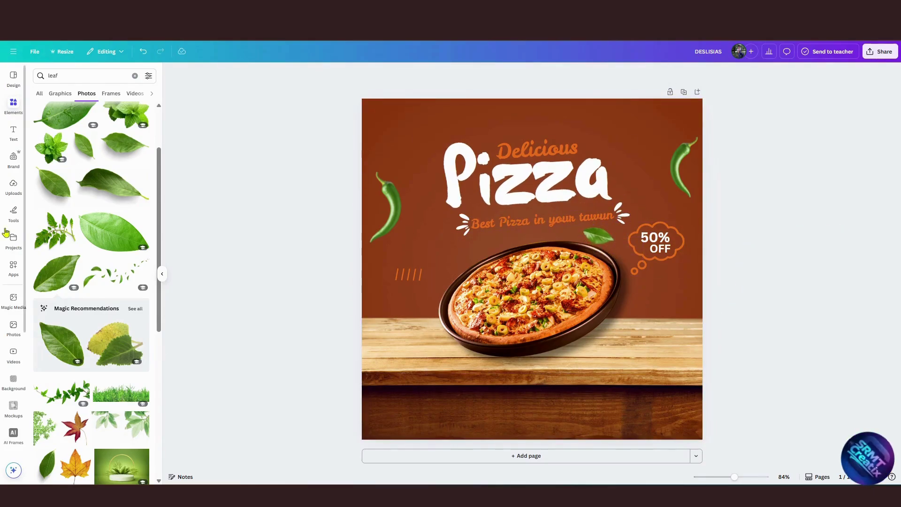
{"action": "left_click", "coordinate": [13, 104]}
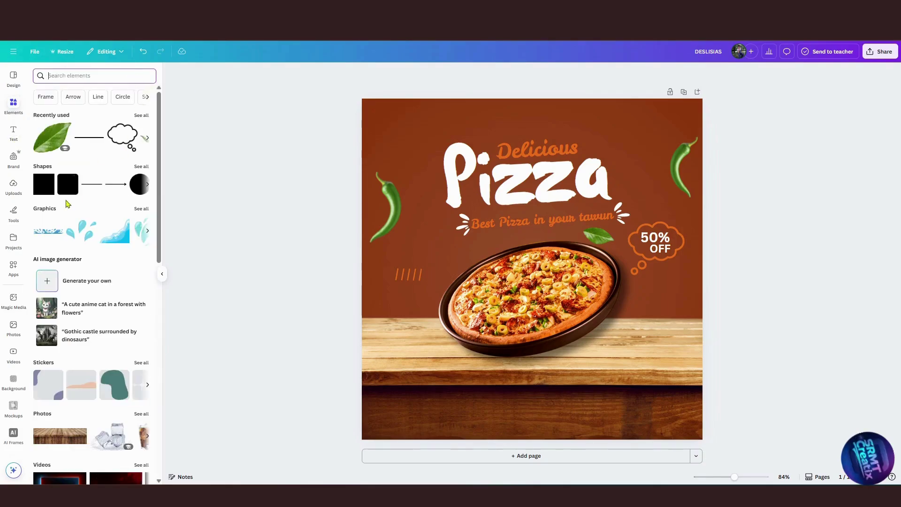
Step: Add a rounded square, resize it into a button-sized bar and fill it orange
{"action": "left_click", "coordinate": [67, 184]}
{"action": "left_click_drag", "start_coordinate": [531, 216], "coordinate": [532, 256]}
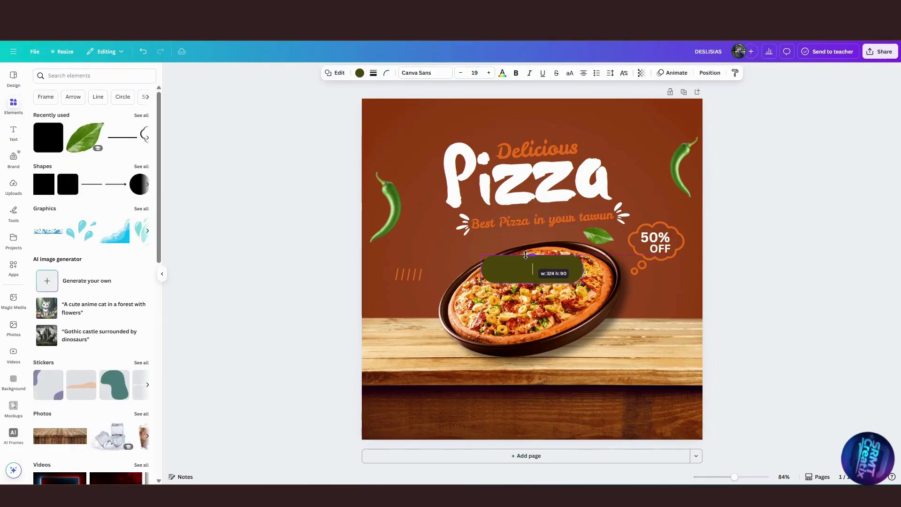
{"action": "left_click_drag", "start_coordinate": [583, 270], "coordinate": [659, 421]}
{"action": "left_click", "coordinate": [359, 73]}
{"action": "left_click", "coordinate": [105, 130]}
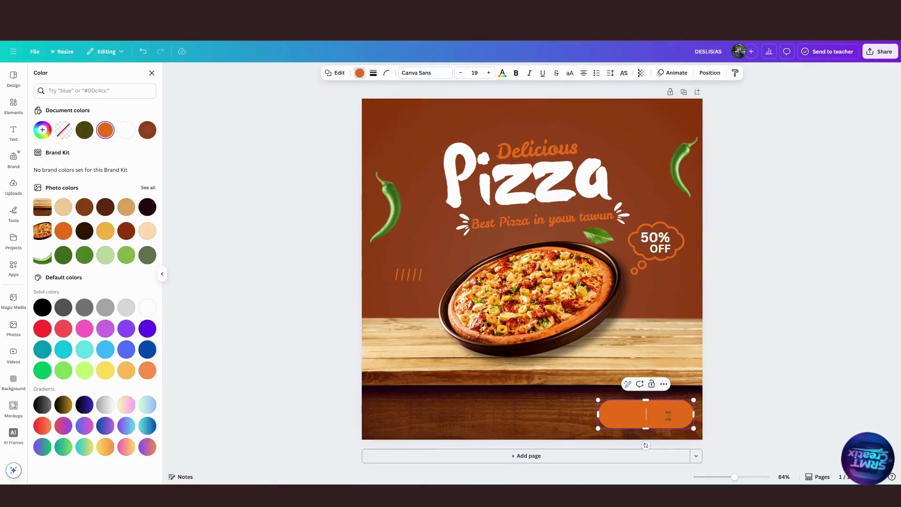
Step: Style the ORDER NOW text white and bold, and nudge the button into place
{"action": "left_click", "coordinate": [502, 73]}
{"action": "double_click", "coordinate": [661, 414]}
{"action": "key", "text": "ctrl+a"}
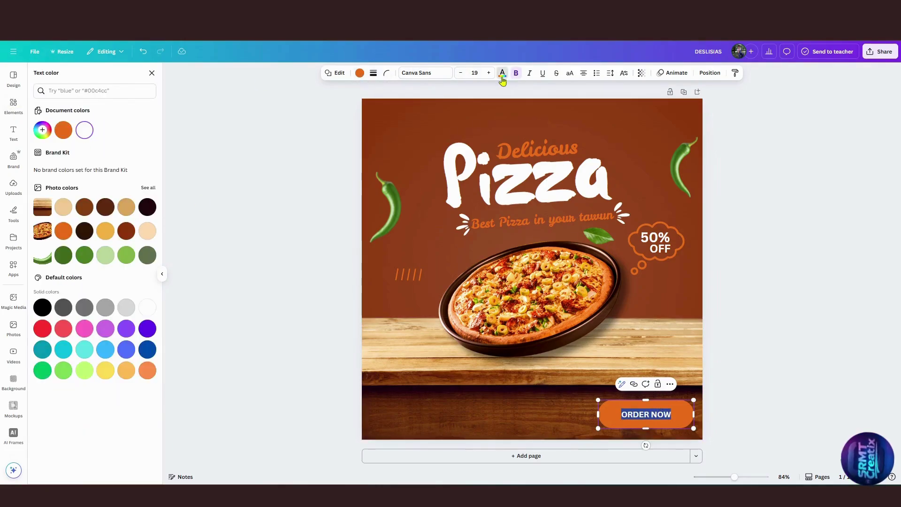
{"action": "key", "text": "Escape"}
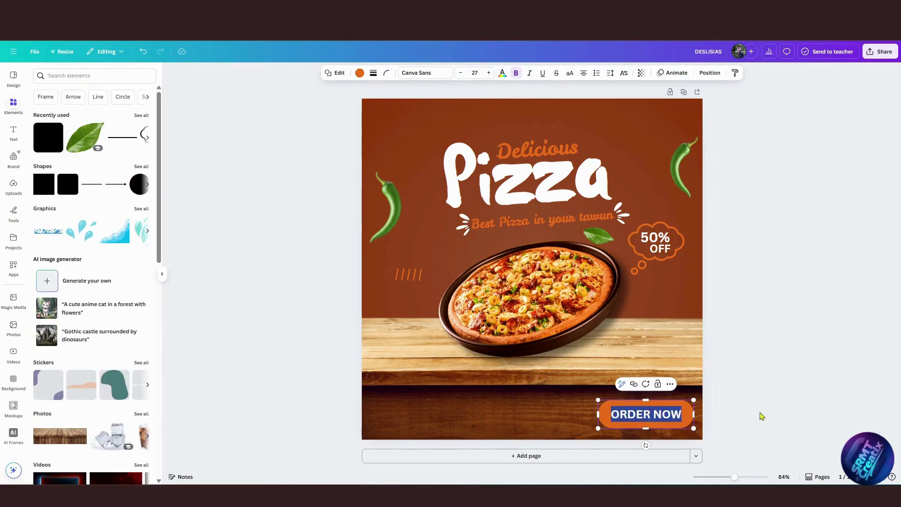
{"action": "left_click_drag", "start_coordinate": [661, 411], "coordinate": [668, 409]}
{"action": "left_click", "coordinate": [834, 406]}
{"action": "left_click", "coordinate": [652, 428]}
{"action": "key", "text": "Escape"}
Step: Add a body text phone number, move it to the poster's bottom-left, and color it orange
{"action": "left_click", "coordinate": [14, 132]}
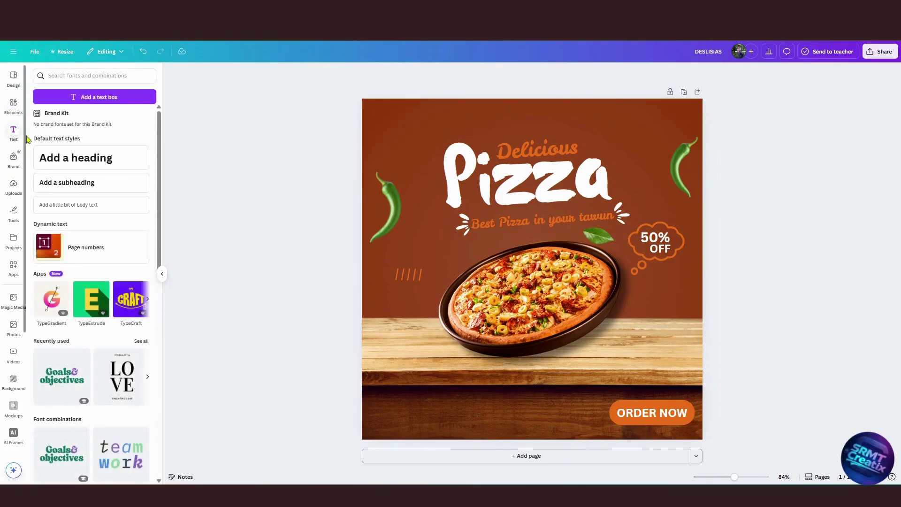
{"action": "left_click", "coordinate": [117, 207]}
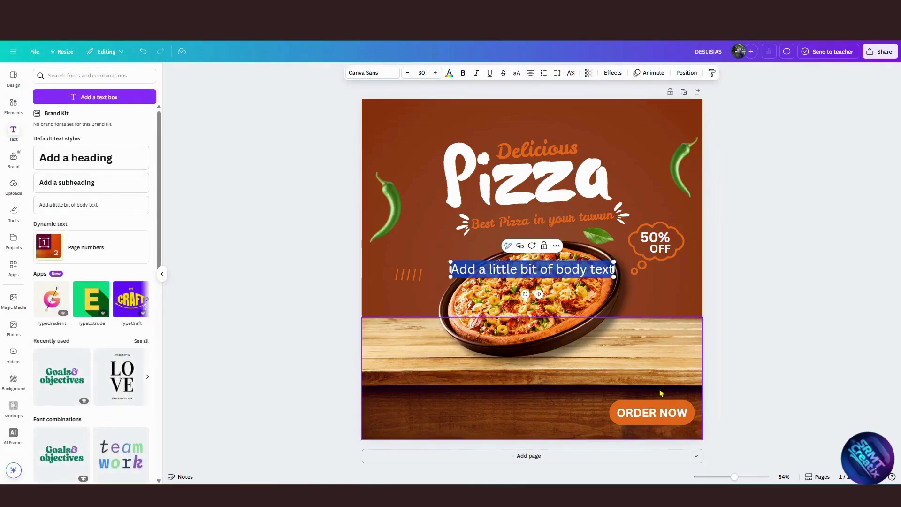
{"action": "type", "text": "O"}
{"action": "type", "text": "123456789"}
{"action": "type", "text": "10"}
{"action": "left_click_drag", "start_coordinate": [538, 270], "coordinate": [486, 422]}
{"action": "left_click", "coordinate": [449, 73]}
{"action": "left_click", "coordinate": [85, 130]}
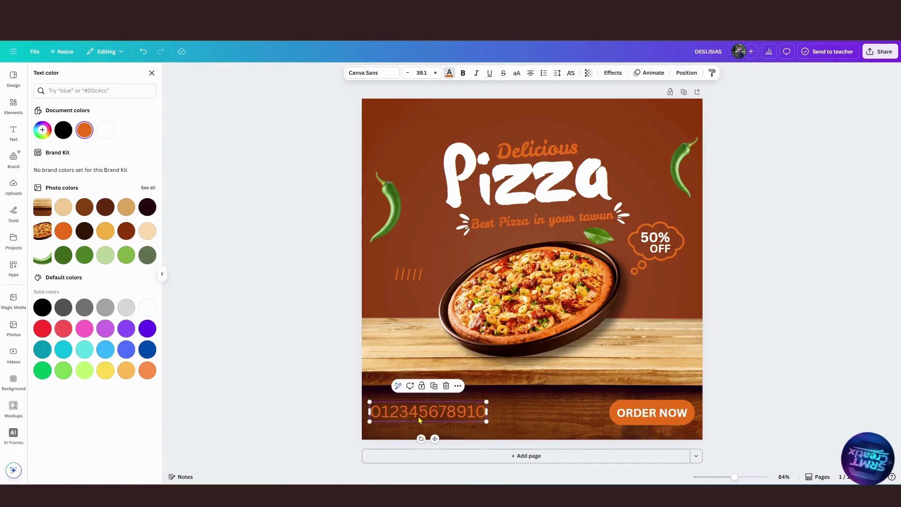
Step: Retype the phone number's digits and nudge the number slightly left
{"action": "left_click", "coordinate": [476, 422]}
{"action": "key", "text": "BackSpace"}
{"action": "key", "text": "Escape"}
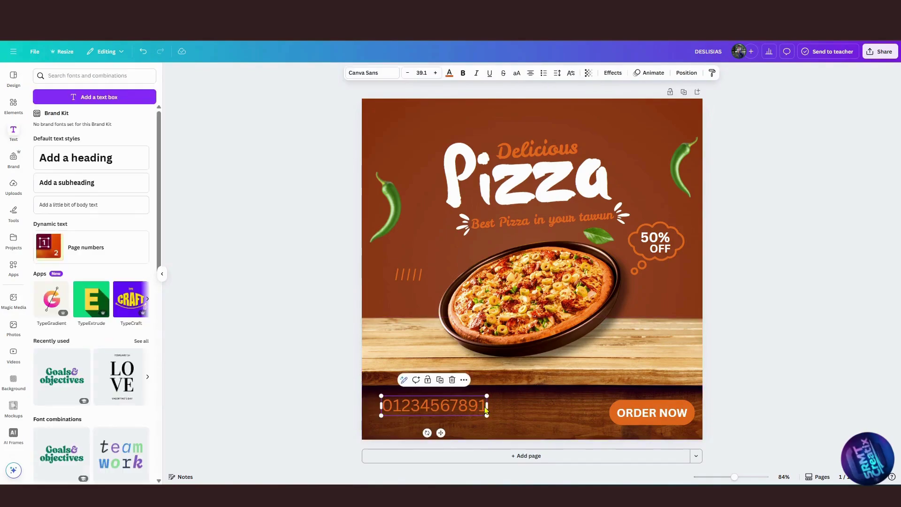
{"action": "key", "text": "ctrl+a"}
{"action": "key", "text": "BackSpace"}
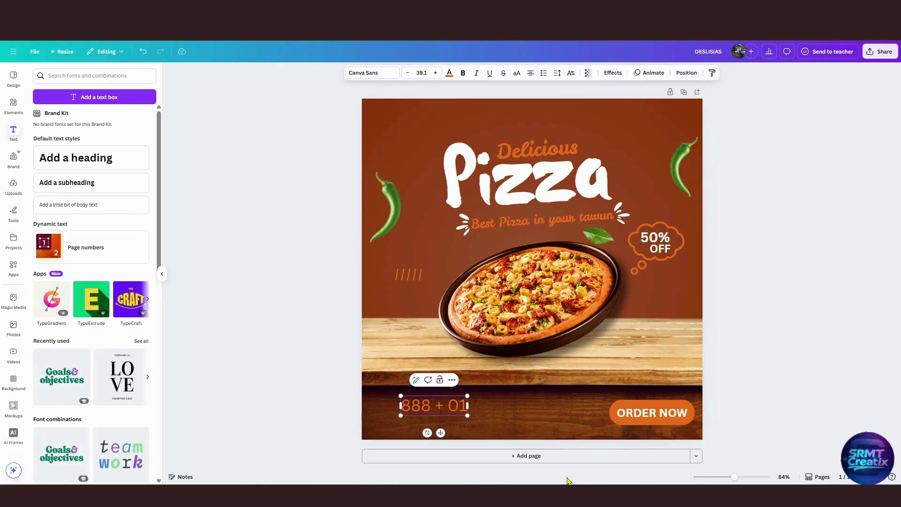
{"action": "key", "text": "BackSpace"}
{"action": "key", "text": "BackSpace"}
{"action": "key", "text": "BackSpace"}
{"action": "key", "text": "BackSpace"}
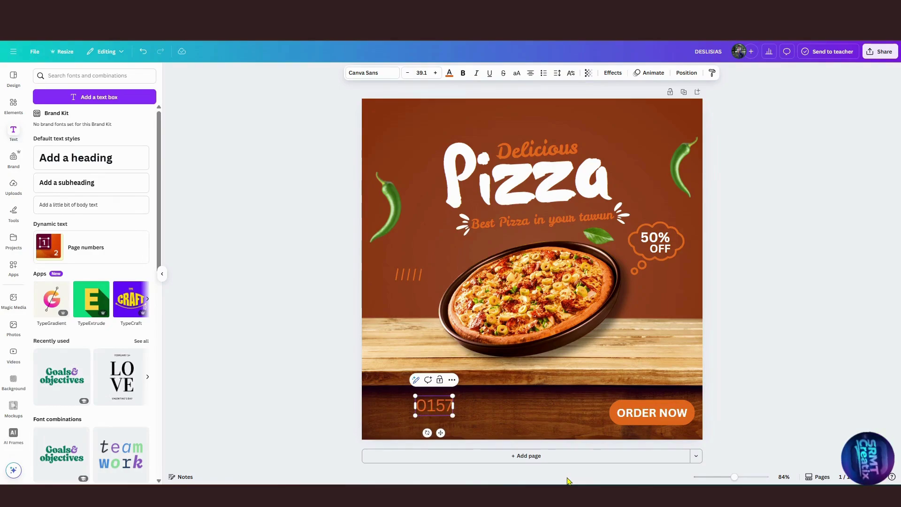
{"action": "type", "text": "31"}
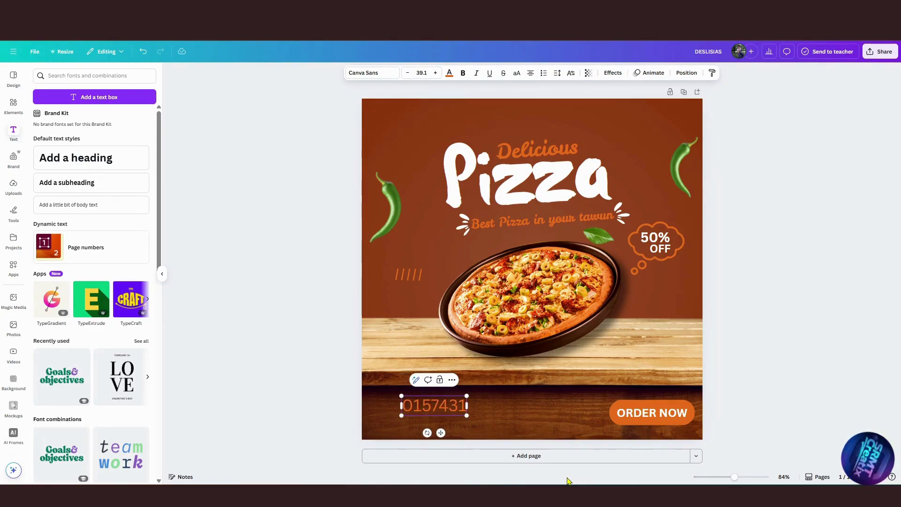
{"action": "type", "text": "2"}
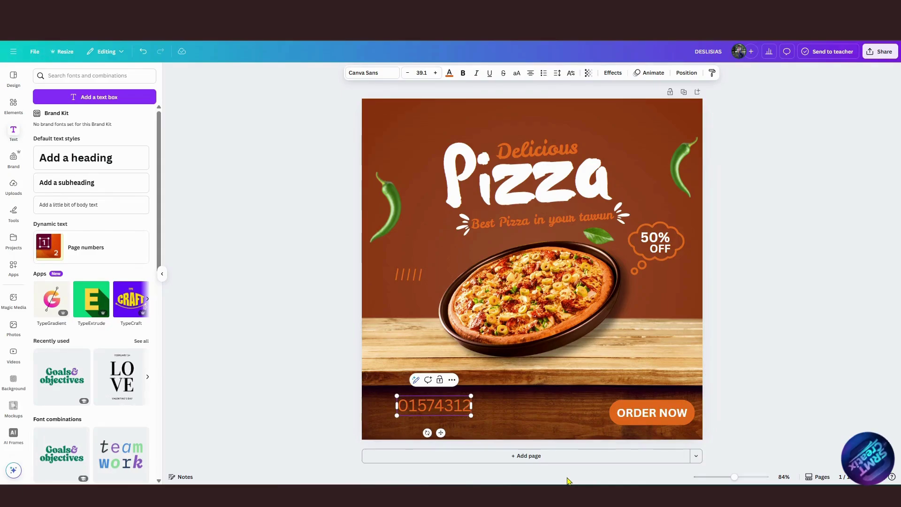
{"action": "type", "text": "34"}
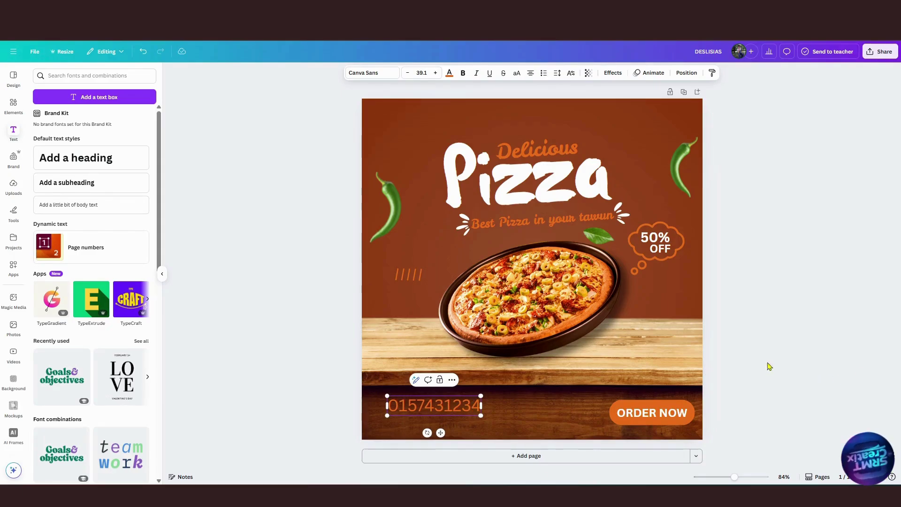
{"action": "left_click", "coordinate": [796, 375]}
{"action": "left_click", "coordinate": [418, 409]}
{"action": "left_click_drag", "start_coordinate": [426, 406], "coordinate": [423, 407]}
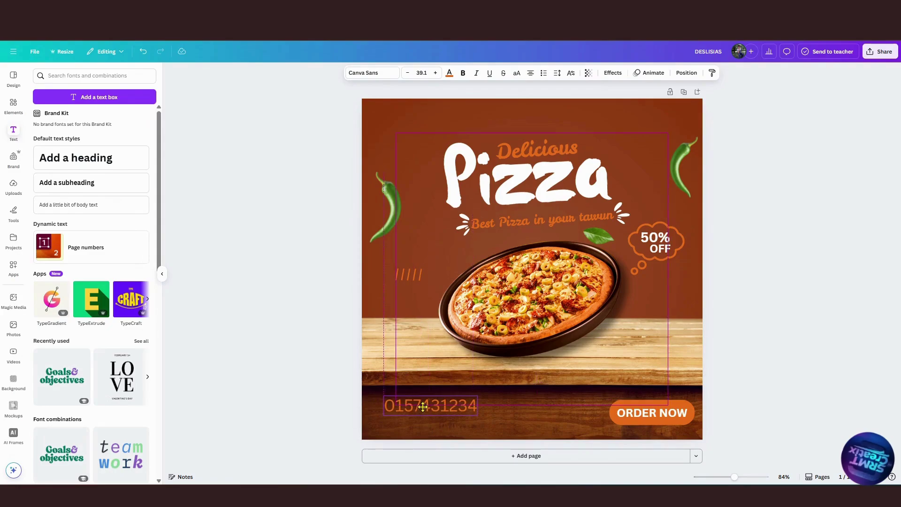
{"action": "left_click", "coordinate": [13, 105]}
Step: Add the phone graphic from a 'call' search, make it orange, and size it 66×66 beside the number
{"action": "type", "text": "call"}
{"action": "key", "text": "Return"}
{"action": "left_click", "coordinate": [48, 155]}
{"action": "left_click", "coordinate": [460, 72]}
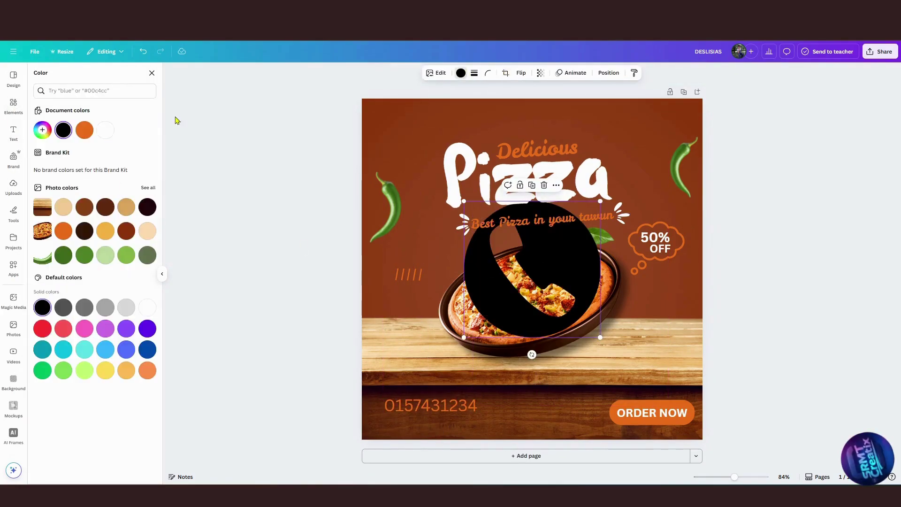
{"action": "left_click_drag", "start_coordinate": [601, 202], "coordinate": [453, 407]}
{"action": "left_click", "coordinate": [442, 407]}
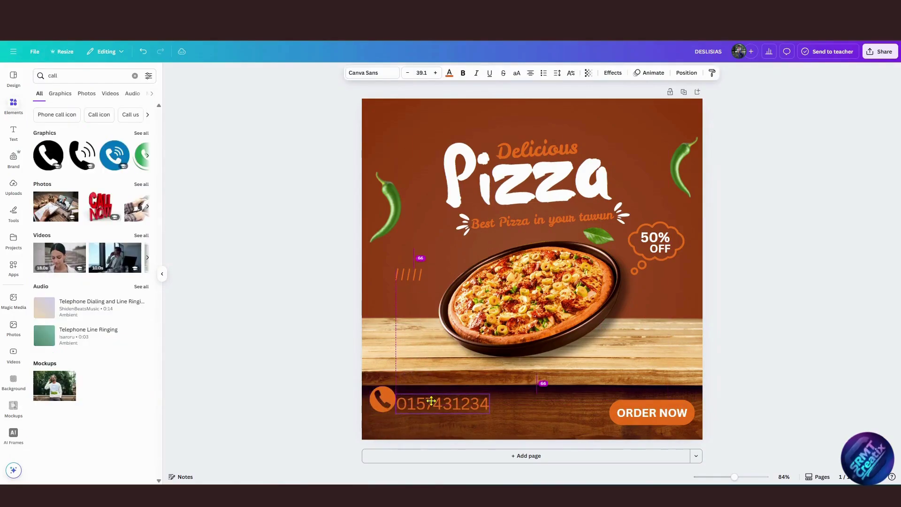
{"action": "left_click", "coordinate": [377, 409]}
{"action": "left_click_drag", "start_coordinate": [393, 396], "coordinate": [389, 394]}
Step: Scale the phone icon and number down together and shift them slightly lower
{"action": "left_click", "coordinate": [377, 407], "text": "shift"}
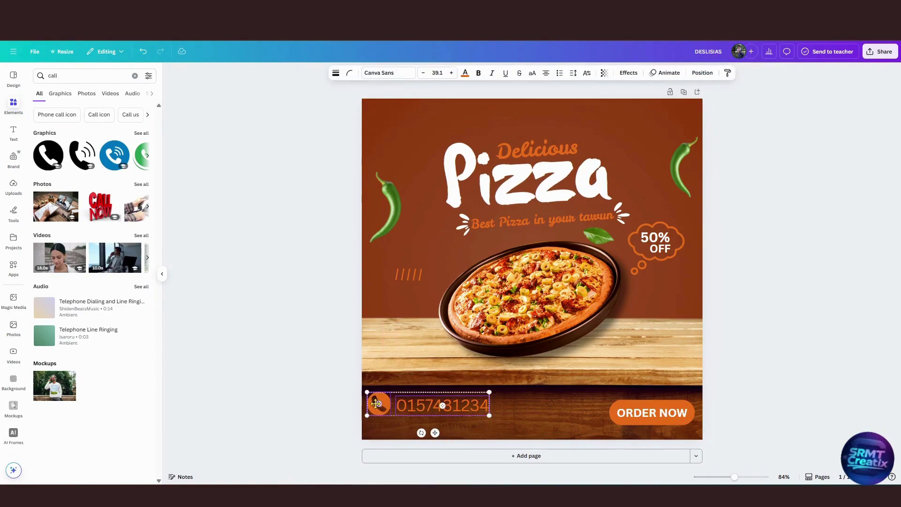
{"action": "left_click_drag", "start_coordinate": [489, 415], "coordinate": [472, 412]}
{"action": "left_click_drag", "start_coordinate": [456, 402], "coordinate": [458, 407]}
{"action": "left_click", "coordinate": [459, 428]}
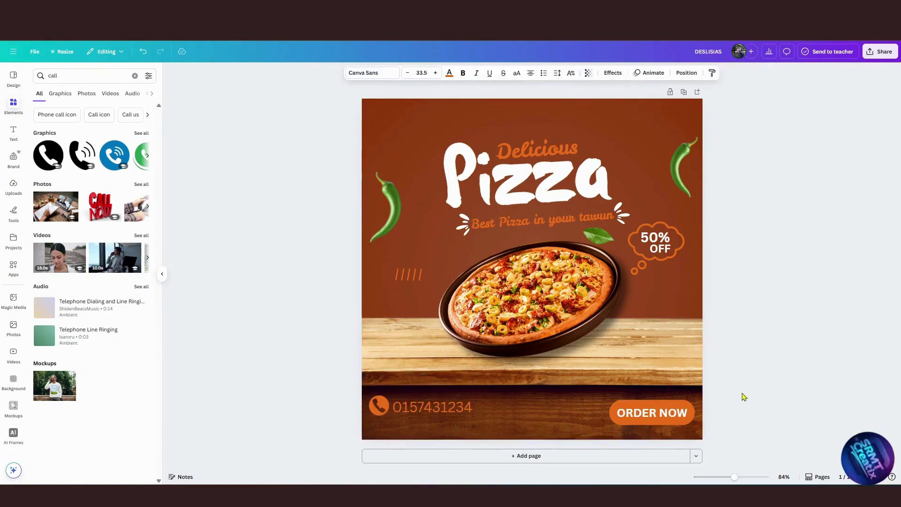
{"action": "left_click", "coordinate": [743, 397]}
{"action": "left_click_drag", "start_coordinate": [436, 406], "coordinate": [436, 428]}
{"action": "double_click", "coordinate": [431, 428]}
{"action": "type", "text": "WWW"}
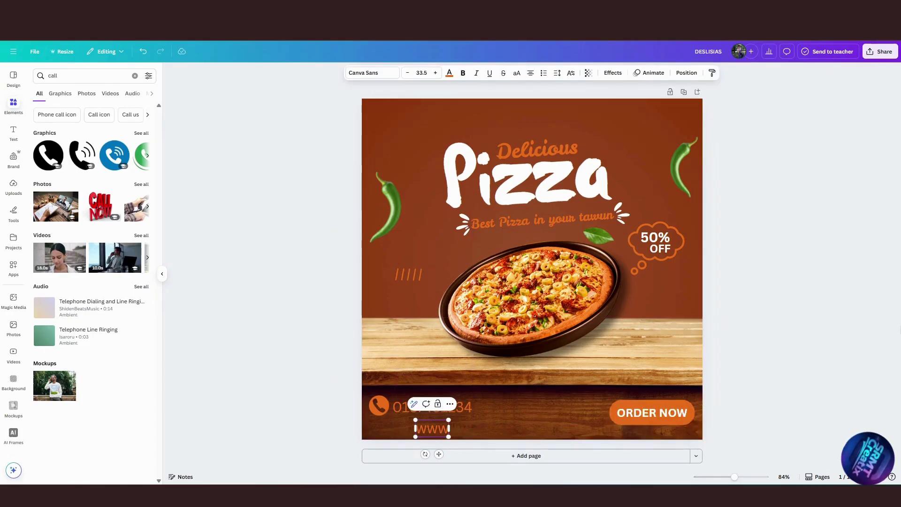
{"action": "type", "text": ".yourbrand.com"}
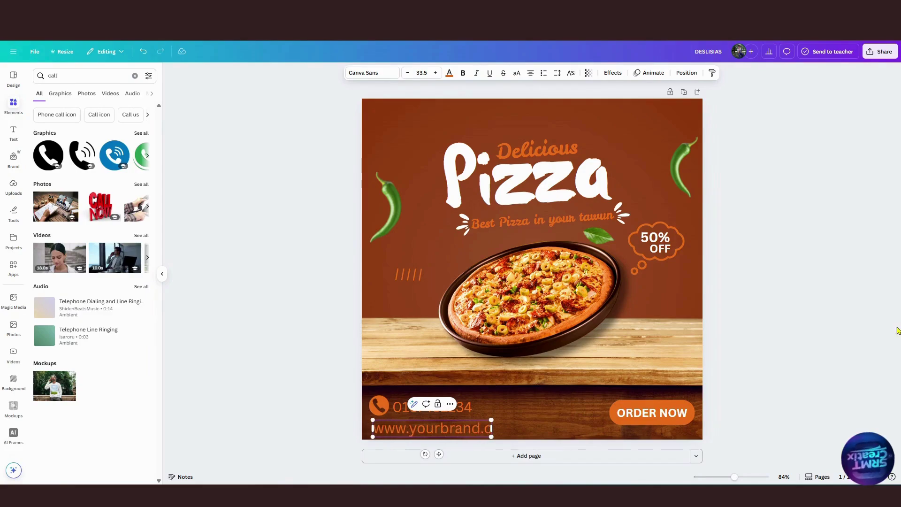
{"action": "left_click", "coordinate": [874, 326]}
{"action": "left_click", "coordinate": [527, 418]}
{"action": "left_click_drag", "start_coordinate": [526, 417], "coordinate": [488, 422]}
Step: Add an orange globe graphic from an 'online' search, shrunk to icon size beside the URL
{"action": "left_click", "coordinate": [488, 423]}
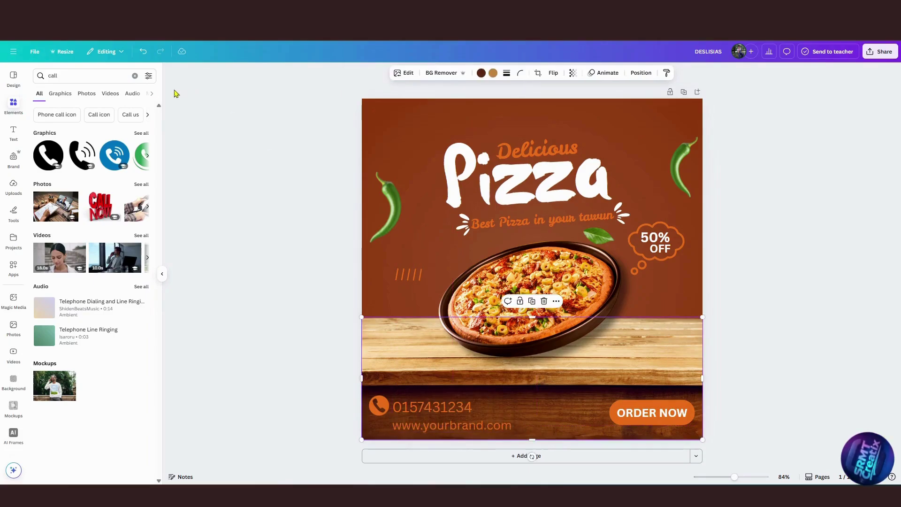
{"action": "left_click", "coordinate": [134, 76]}
{"action": "type", "text": "online"}
{"action": "key", "text": "Return"}
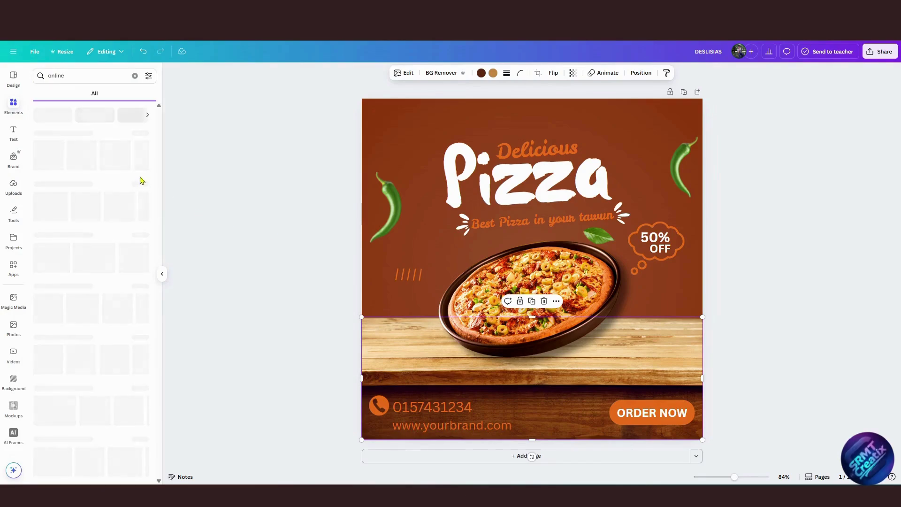
{"action": "left_click", "coordinate": [115, 155]}
{"action": "left_click", "coordinate": [461, 72]}
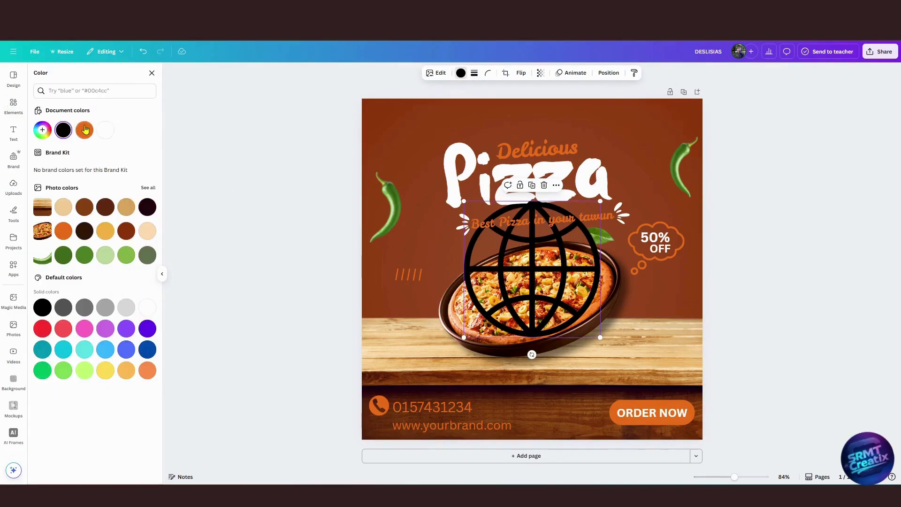
{"action": "left_click", "coordinate": [84, 130]}
{"action": "left_click_drag", "start_coordinate": [600, 337], "coordinate": [399, 407]}
Step: Scale the whole contact block down, resize the globe to 49×49, and align the phone icon
{"action": "left_click", "coordinate": [382, 410]}
{"action": "left_click", "coordinate": [379, 425], "text": "shift"}
{"action": "left_click", "coordinate": [399, 406], "text": "shift"}
{"action": "left_click", "coordinate": [450, 425], "text": "shift"}
{"action": "left_click_drag", "start_coordinate": [513, 399], "coordinate": [499, 405]}
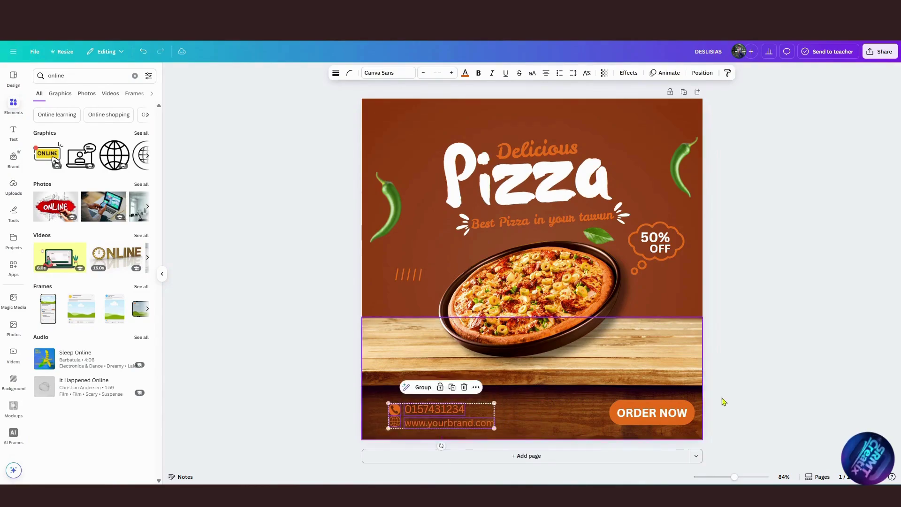
{"action": "left_click", "coordinate": [707, 398]}
{"action": "left_click", "coordinate": [385, 423]}
{"action": "left_click_drag", "start_coordinate": [389, 420], "coordinate": [406, 402]}
{"action": "left_click", "coordinate": [395, 409]}
{"action": "mouse_move", "coordinate": [396, 407]}
{"action": "left_mouse_down"}
{"action": "mouse_move", "coordinate": [384, 406]}
{"action": "mouse_move", "coordinate": [462, 396]}
{"action": "mouse_move", "coordinate": [443, 431]}
{"action": "mouse_move", "coordinate": [393, 424]}
{"action": "left_mouse_up"}
Step: Make both the phone number and the web address bold
{"action": "left_click", "coordinate": [422, 410]}
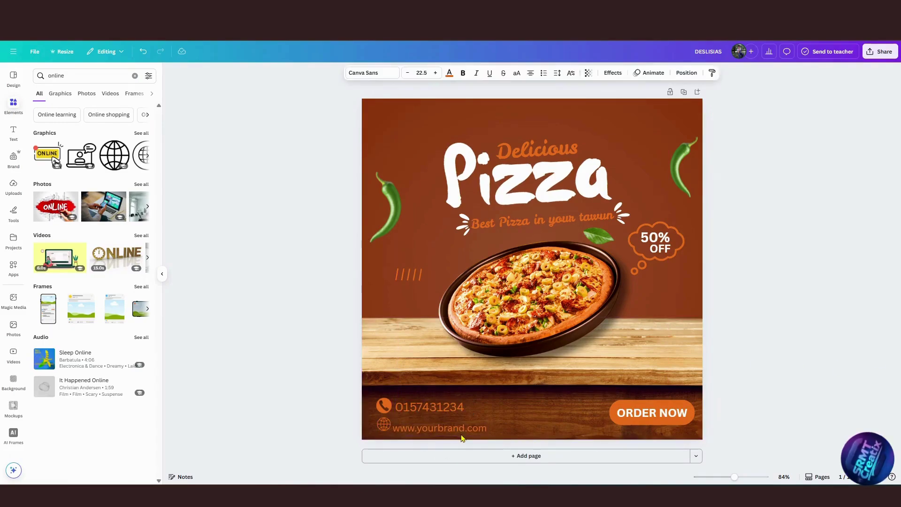
{"action": "left_click", "coordinate": [441, 408], "text": "shift"}
{"action": "left_click", "coordinate": [462, 73]}
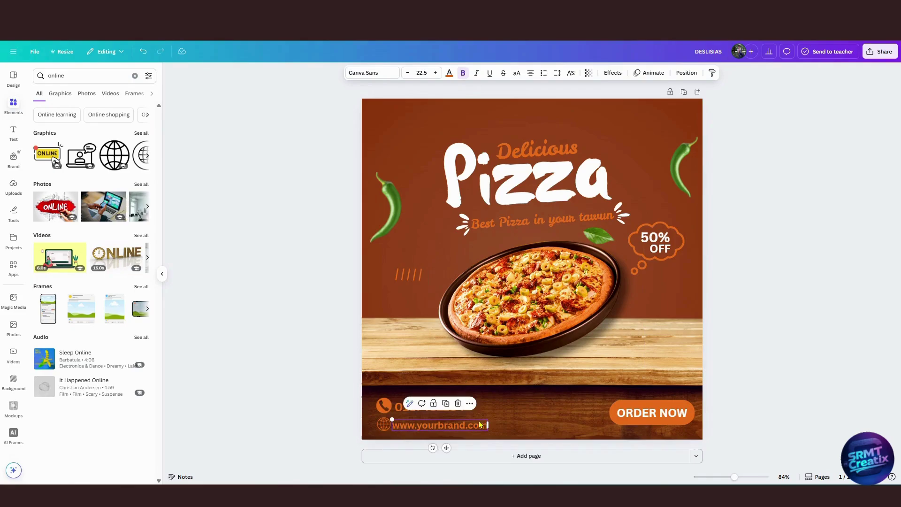
{"action": "left_click", "coordinate": [758, 404]}
{"action": "key", "text": "alt+Tab"}
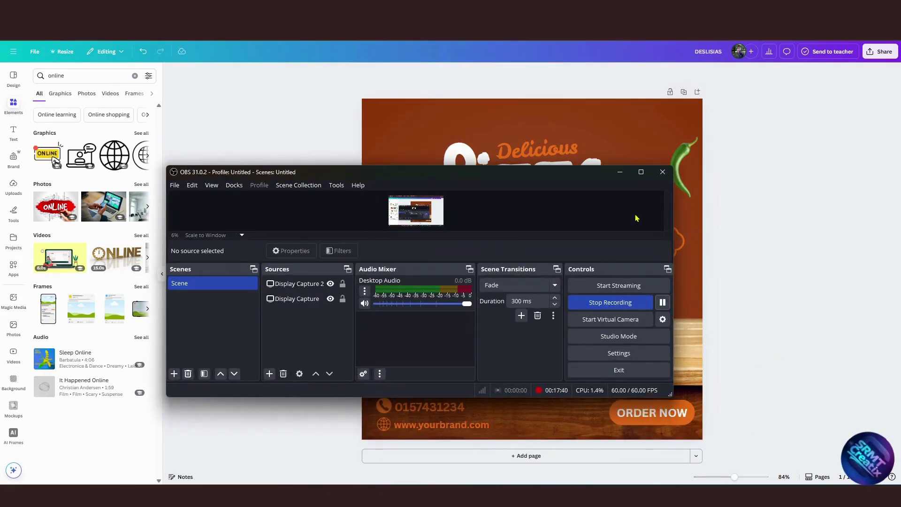
{"action": "left_click", "coordinate": [620, 172]}
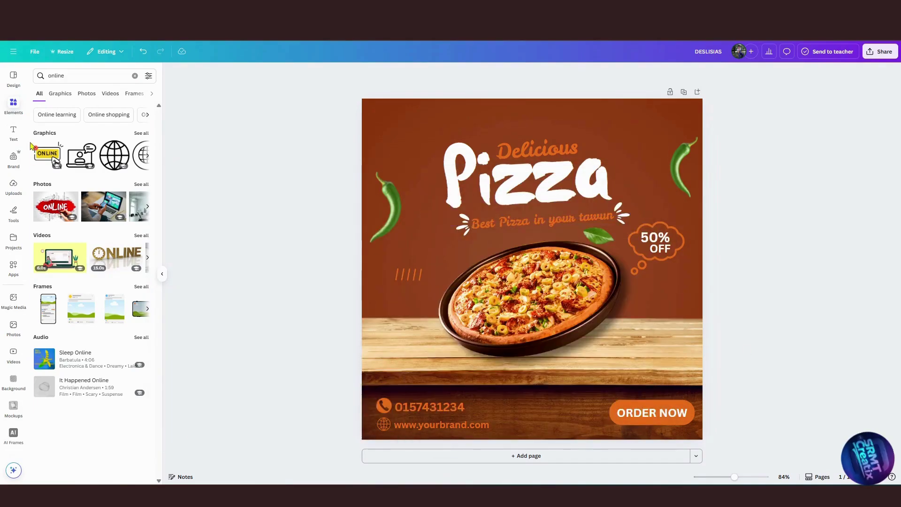
{"action": "left_click", "coordinate": [13, 133]}
Step: Add a white subheading reading 'Today is Best Deal' on the bottom strip
{"action": "left_click", "coordinate": [113, 192]}
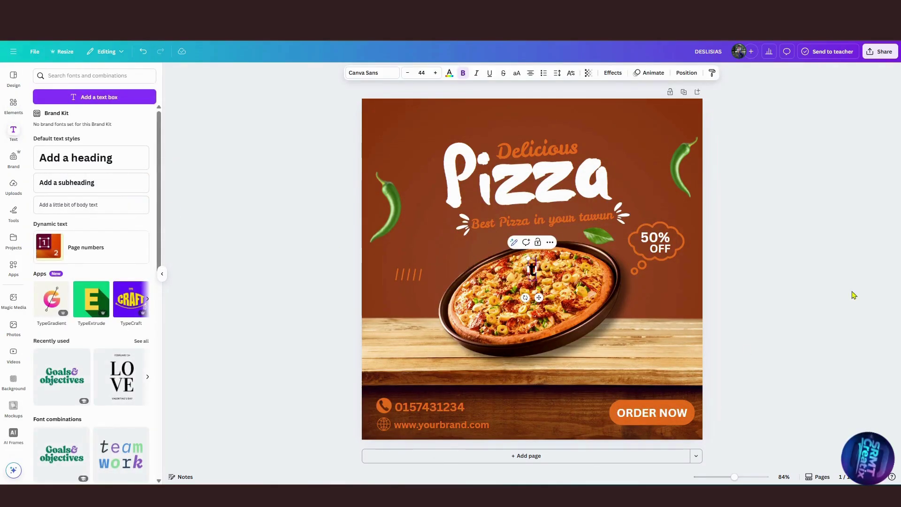
{"action": "type", "text": "Today is"}
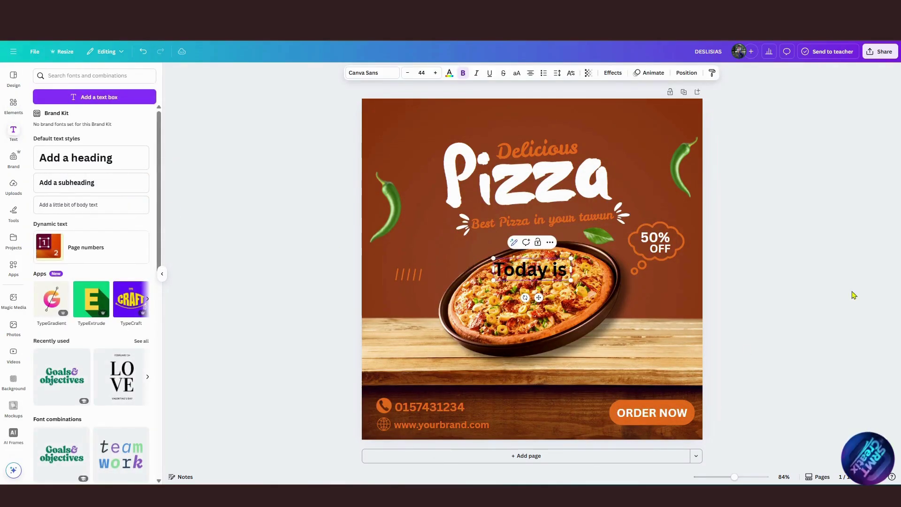
{"action": "type", "text": " Best Deal"}
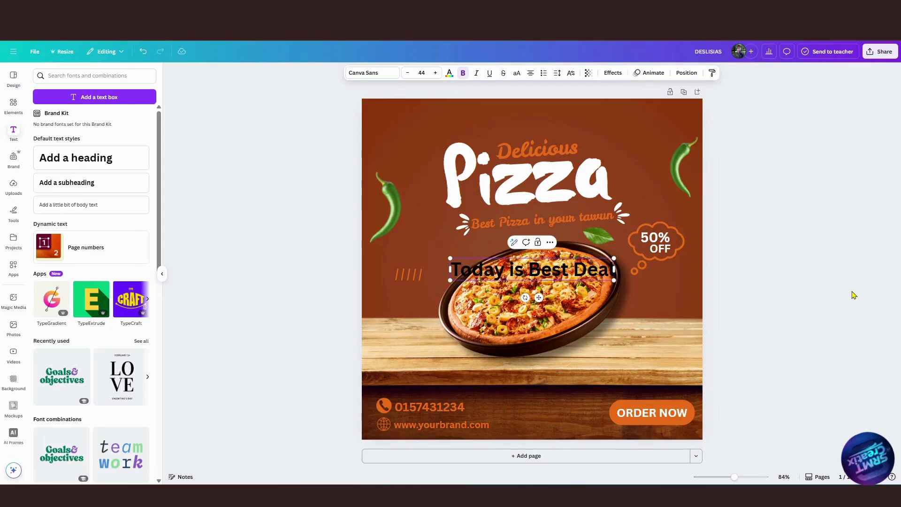
{"action": "left_click", "coordinate": [853, 295]}
{"action": "left_click_drag", "start_coordinate": [532, 270], "coordinate": [505, 389]}
{"action": "left_click", "coordinate": [449, 72]}
{"action": "left_click", "coordinate": [106, 129]}
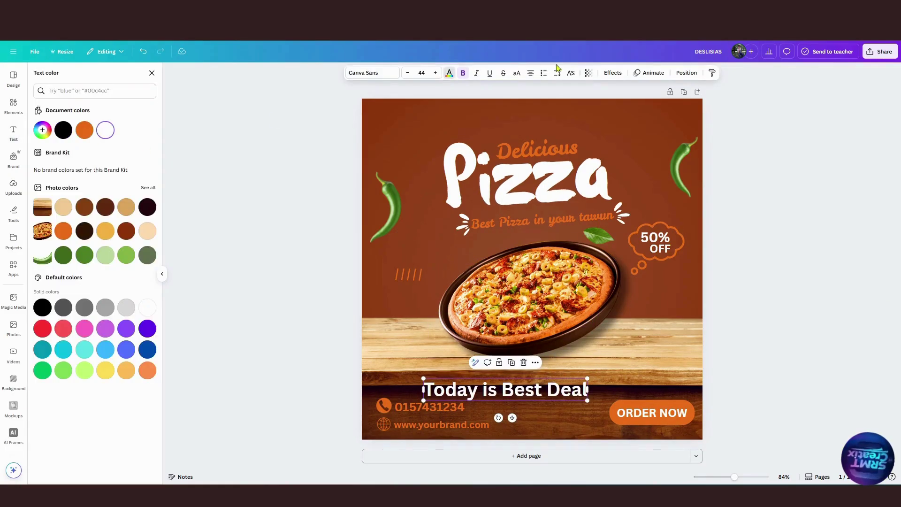
Step: Curve the text (amount 34), then rotate and shrink it along the pizza's upper-left edge
{"action": "left_click", "coordinate": [613, 73]}
{"action": "left_click", "coordinate": [90, 335]}
{"action": "left_click_drag", "start_coordinate": [591, 418], "coordinate": [566, 314]}
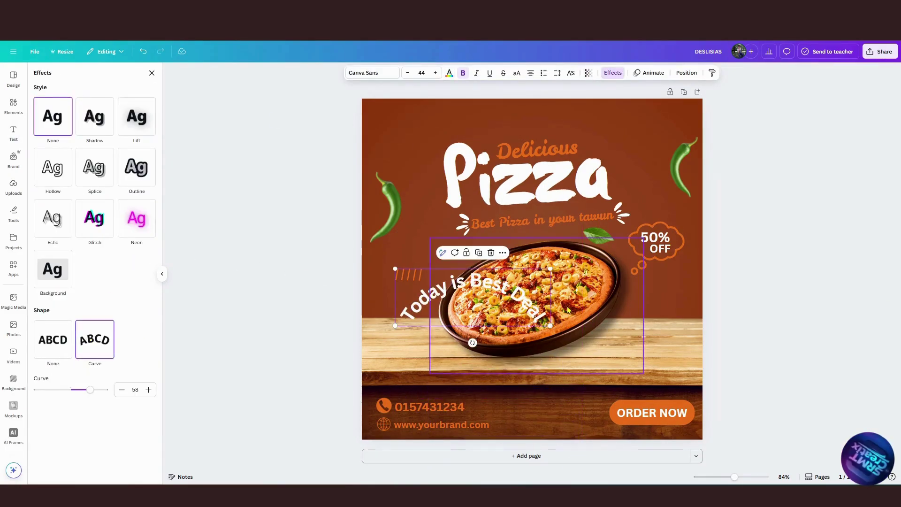
{"action": "left_click_drag", "start_coordinate": [472, 342], "coordinate": [501, 331]}
{"action": "left_click_drag", "start_coordinate": [90, 390], "coordinate": [80, 392]}
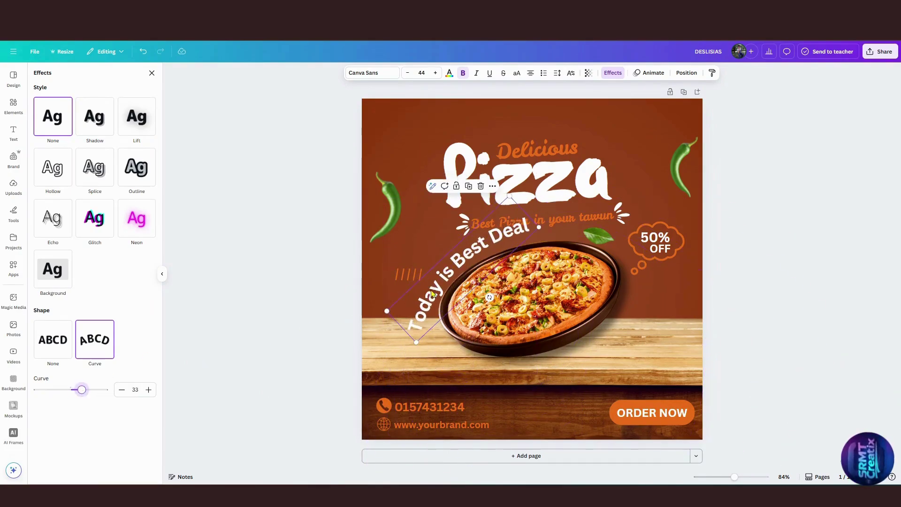
{"action": "left_click_drag", "start_coordinate": [510, 197], "coordinate": [451, 264]}
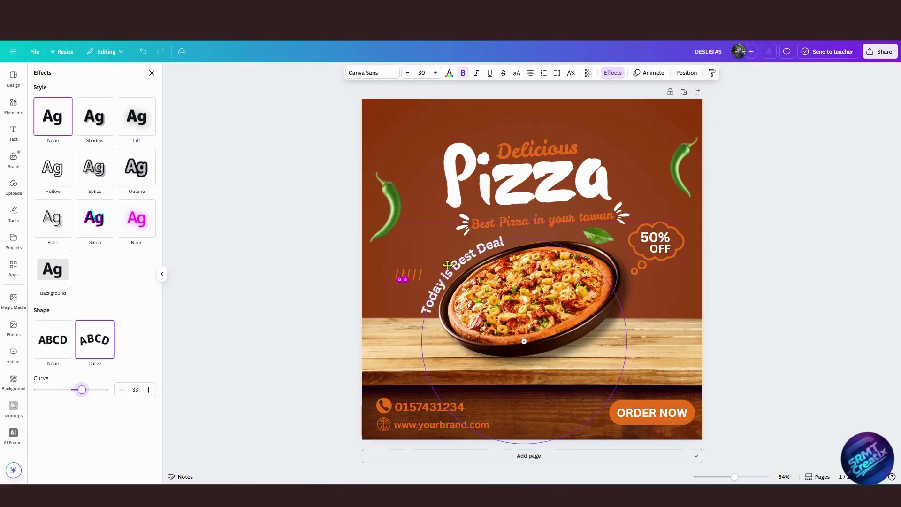
Step: Loosen the text curve to 29 and place a copy of the basil leaf at the bottom-left
{"action": "left_click", "coordinate": [868, 299]}
{"action": "left_click", "coordinate": [424, 284]}
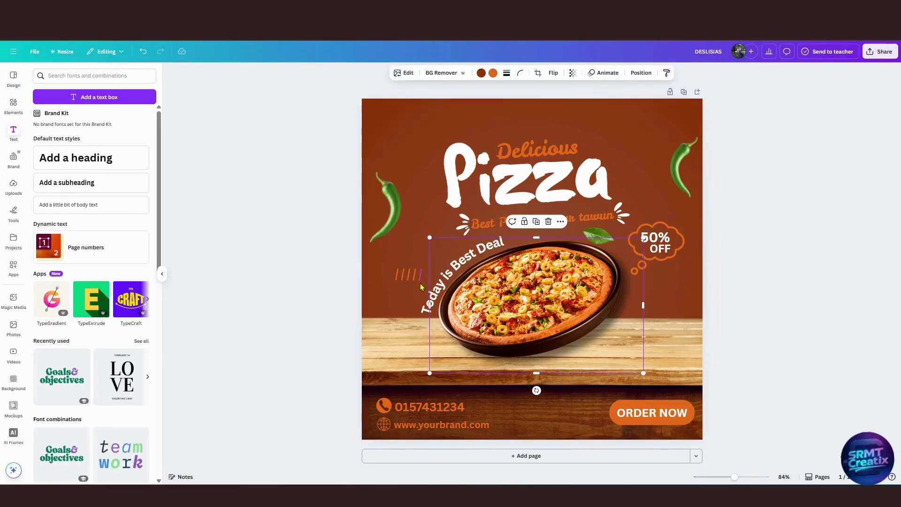
{"action": "left_click", "coordinate": [424, 300]}
{"action": "left_click", "coordinate": [613, 73]}
{"action": "left_click_drag", "start_coordinate": [86, 392], "coordinate": [82, 392]}
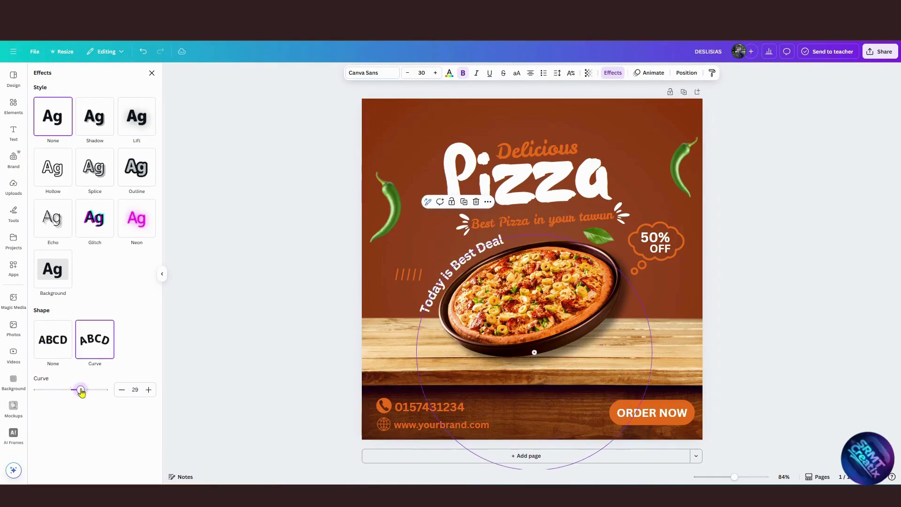
{"action": "left_click", "coordinate": [516, 305]}
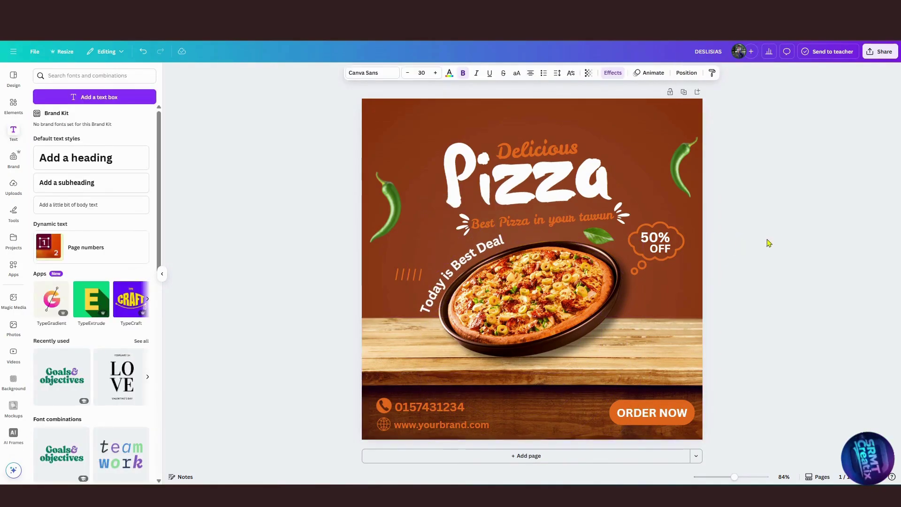
{"action": "left_click", "coordinate": [736, 288]}
{"action": "left_click", "coordinate": [597, 235]}
{"action": "left_click_drag", "start_coordinate": [598, 234], "coordinate": [402, 359]}
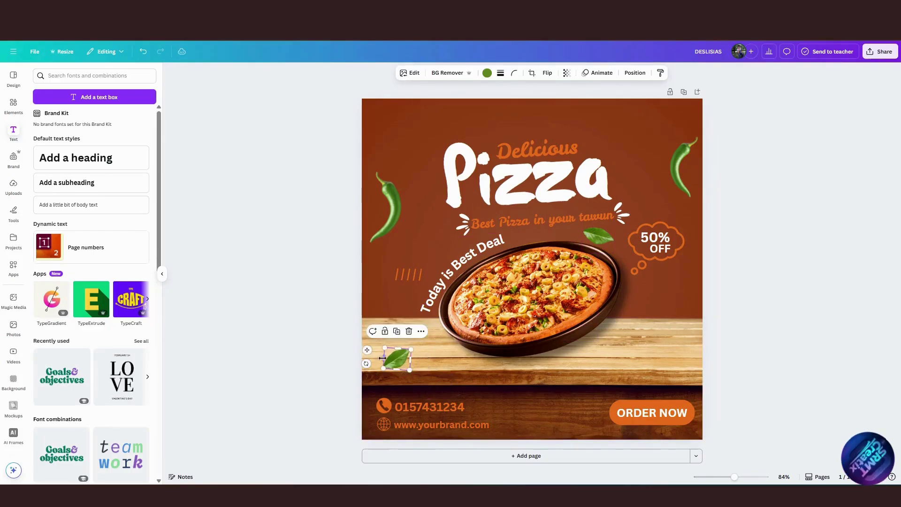
Step: Apply a whole-image blur with intensity 47 to the bottom-left leaf copy
{"action": "left_click", "coordinate": [411, 73]}
{"action": "left_click", "coordinate": [122, 310]}
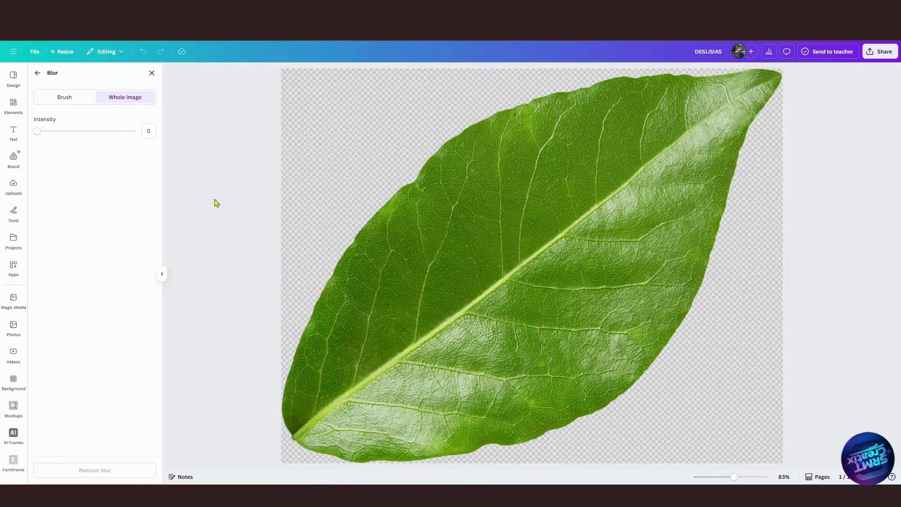
{"action": "left_click_drag", "start_coordinate": [37, 131], "coordinate": [79, 132]}
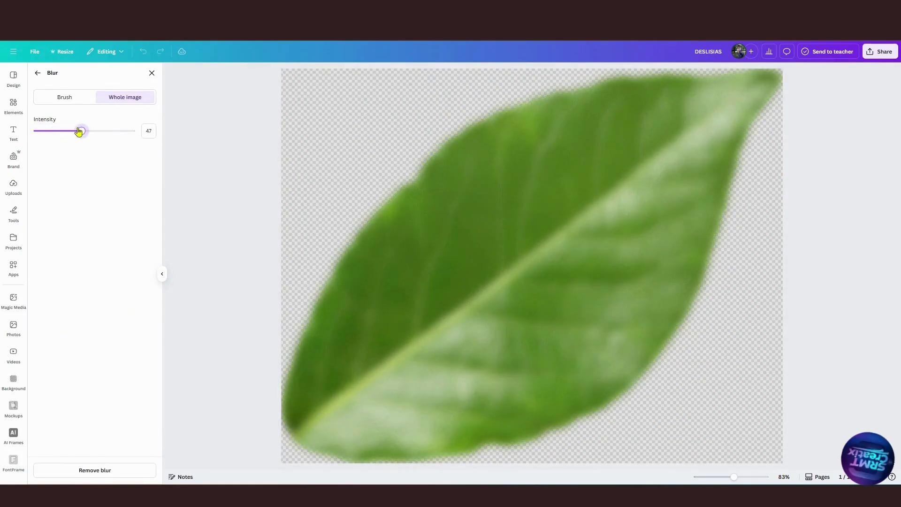
{"action": "left_click", "coordinate": [152, 72]}
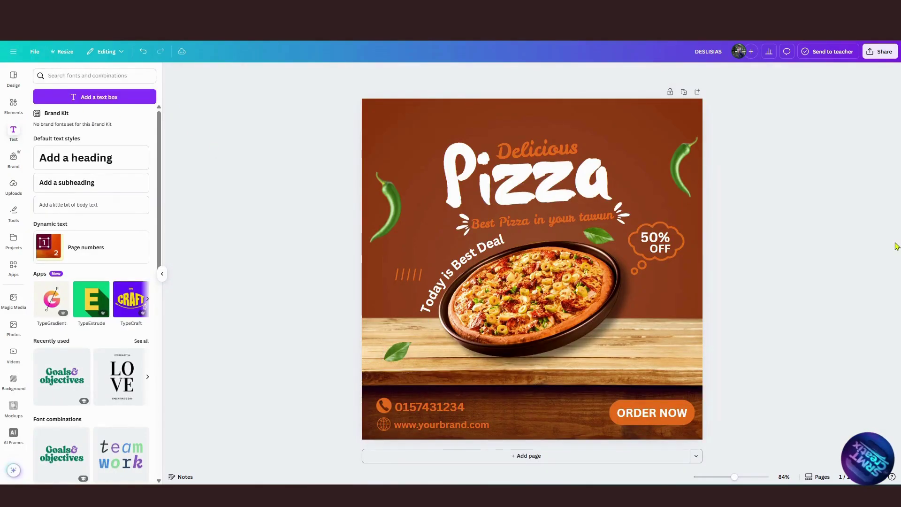